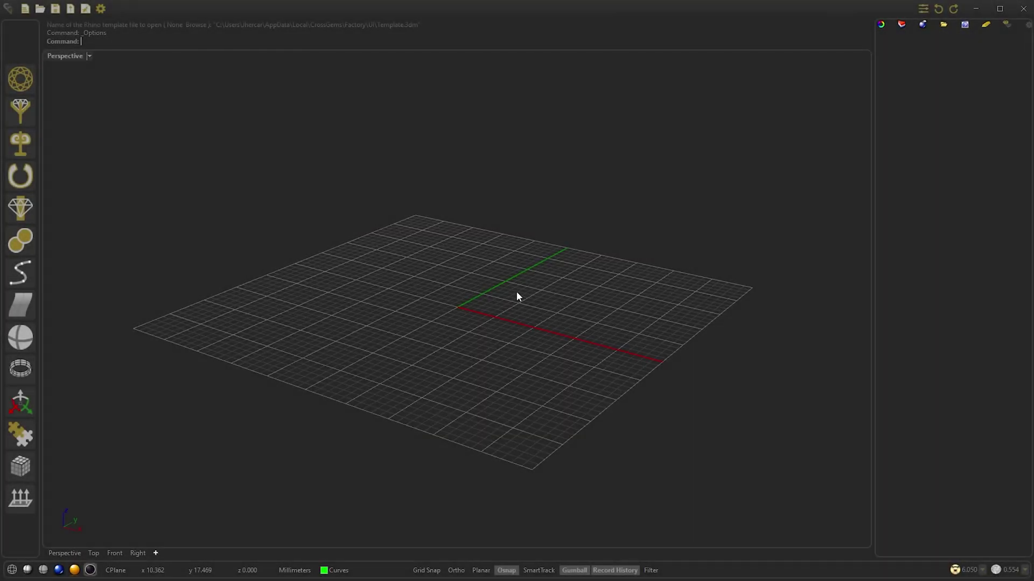
Place a gem on a ring rail with the Gem on Ring tool.
{"action": "left_click", "coordinate": [31, 82]}
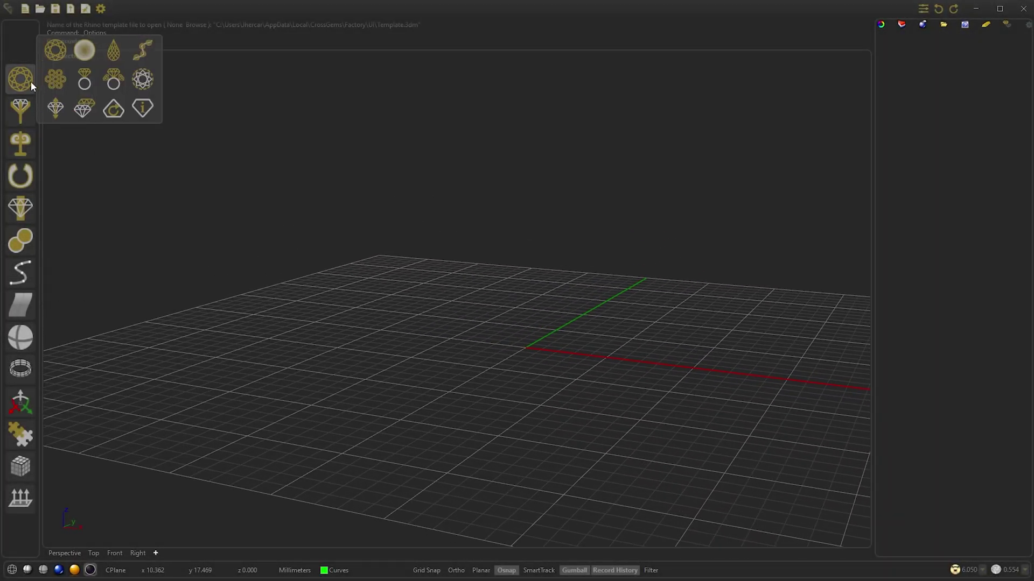
{"action": "left_click", "coordinate": [85, 80]}
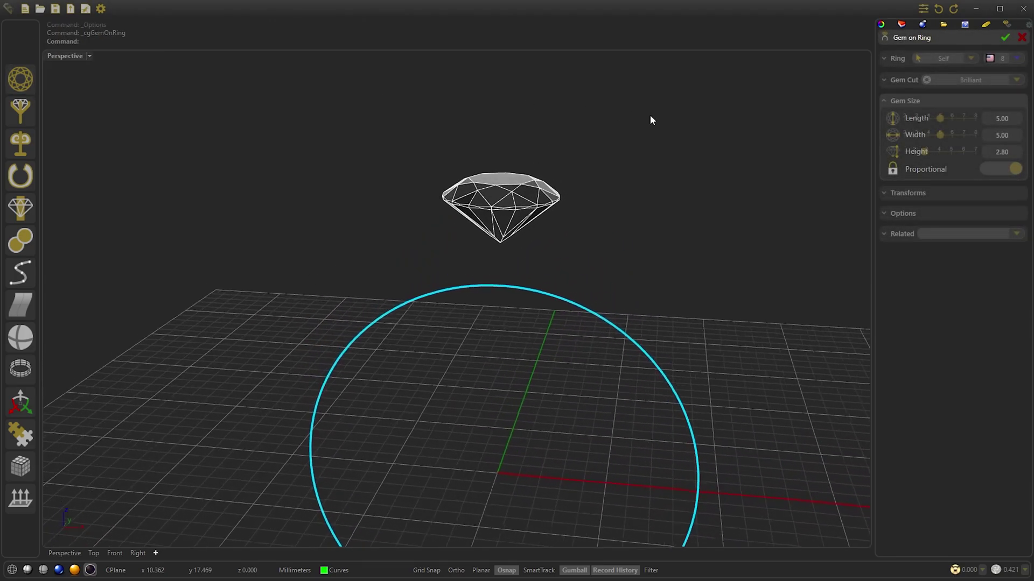
{"action": "left_click", "coordinate": [1016, 58]}
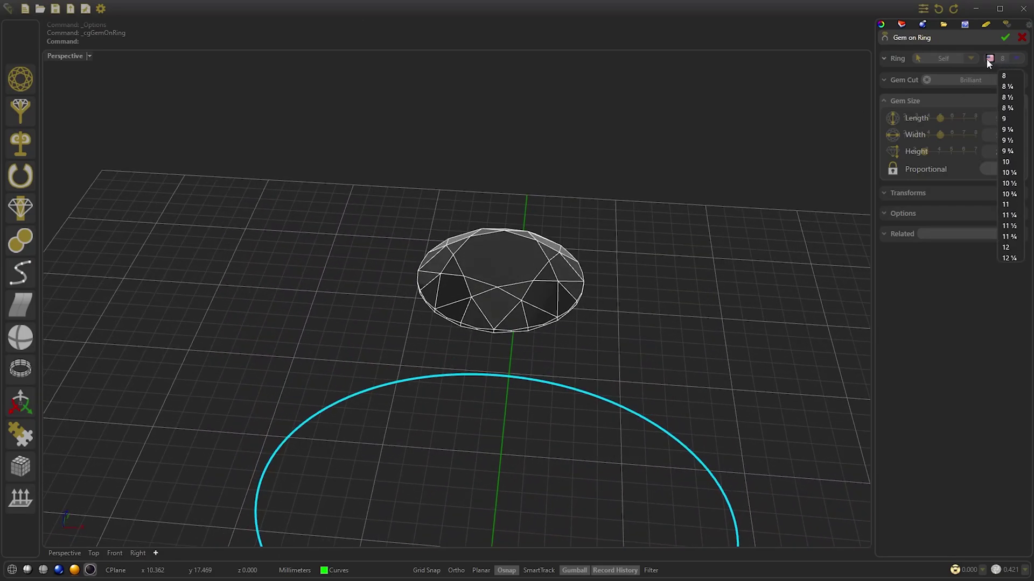
{"action": "left_click", "coordinate": [1002, 60]}
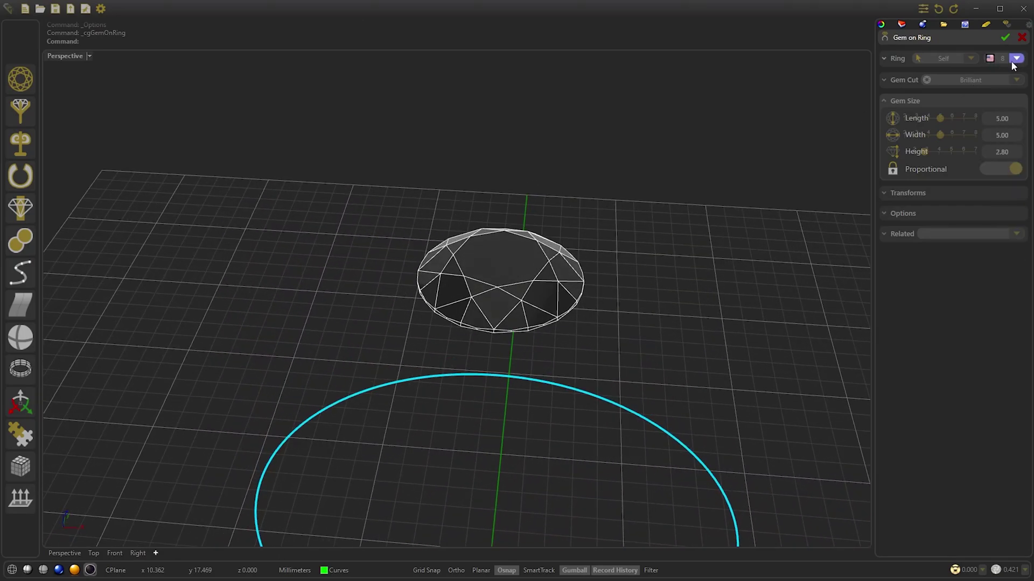
Change the gem's cut to Marquise and set its length to 7.20 mm with proportional sizing.
{"action": "left_click", "coordinate": [899, 81]}
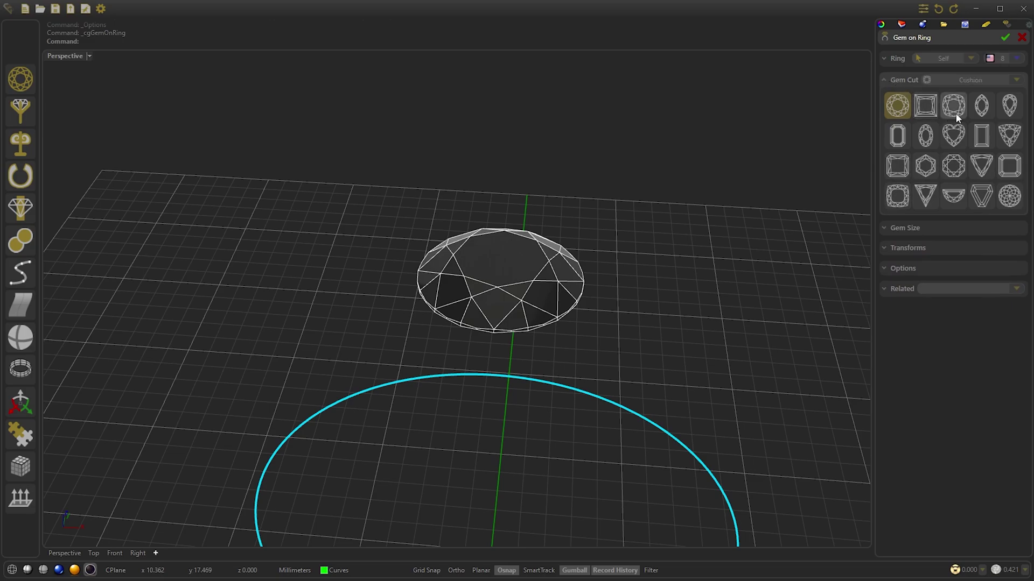
{"action": "left_click", "coordinate": [982, 107]}
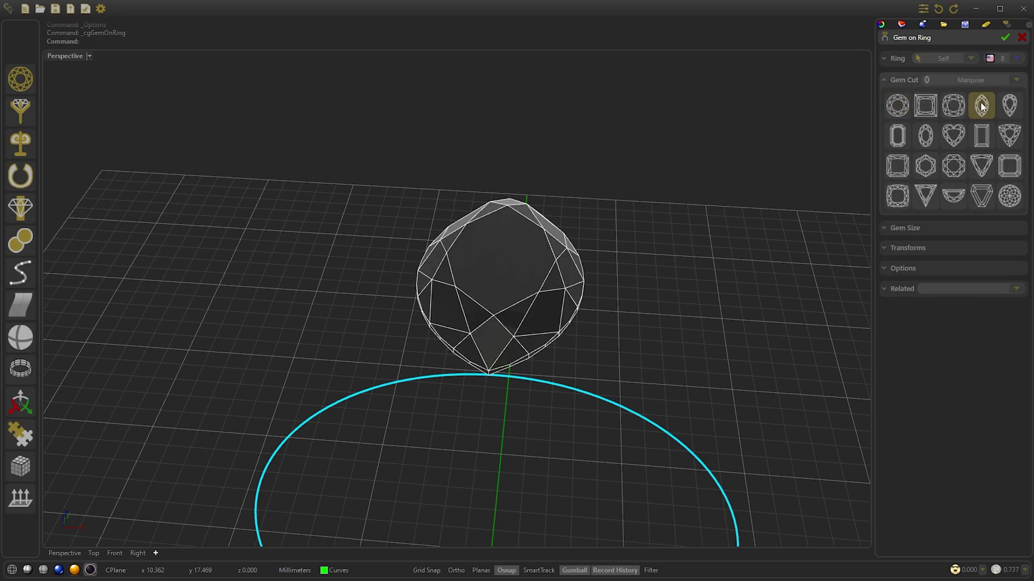
{"action": "left_click", "coordinate": [909, 228]}
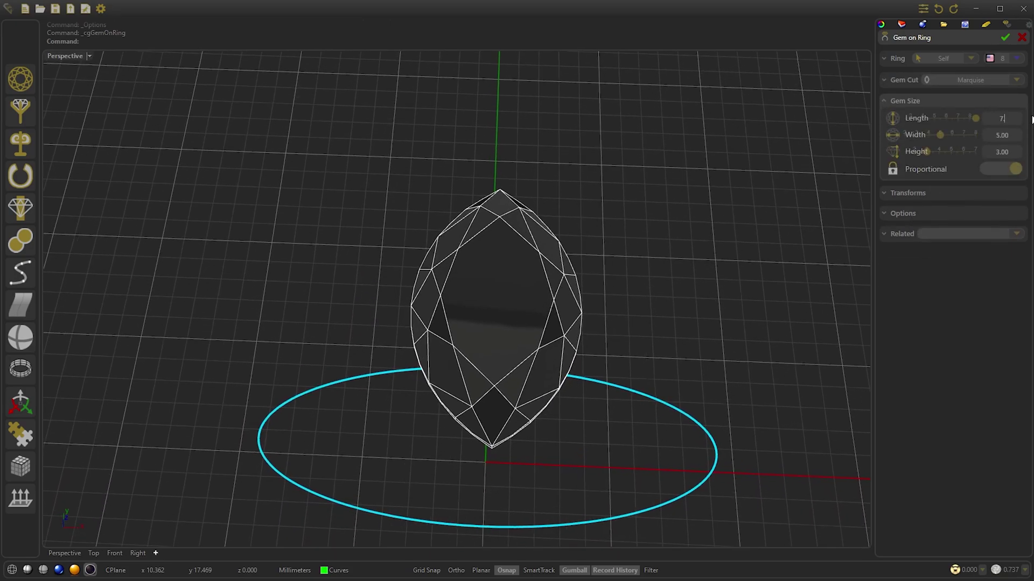
{"action": "key", "text": "Return"}
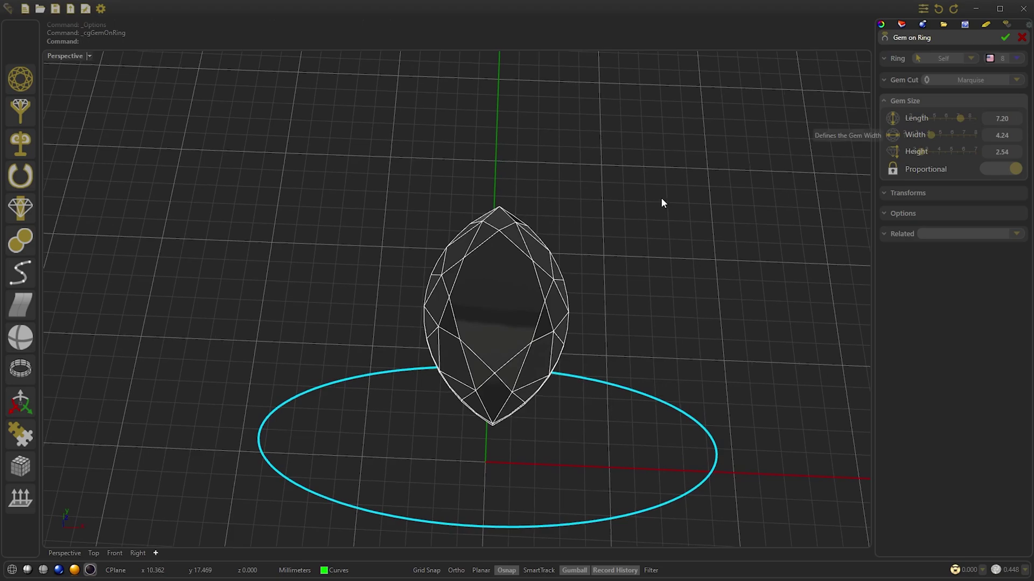
Set the gem's girdle distance to 2.10 above the ring rail and accept the gem.
{"action": "key", "text": "Left"}
{"action": "key", "text": "Left"}
{"action": "key", "text": "Left"}
{"action": "key", "text": "Left"}
{"action": "key", "text": "Down"}
{"action": "key", "text": "Down"}
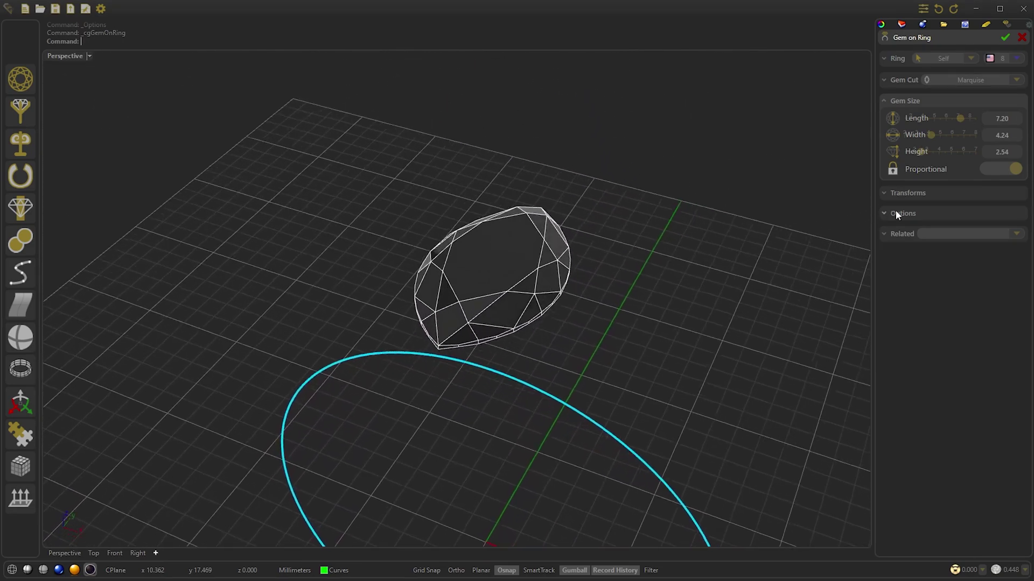
{"action": "left_click", "coordinate": [928, 193]}
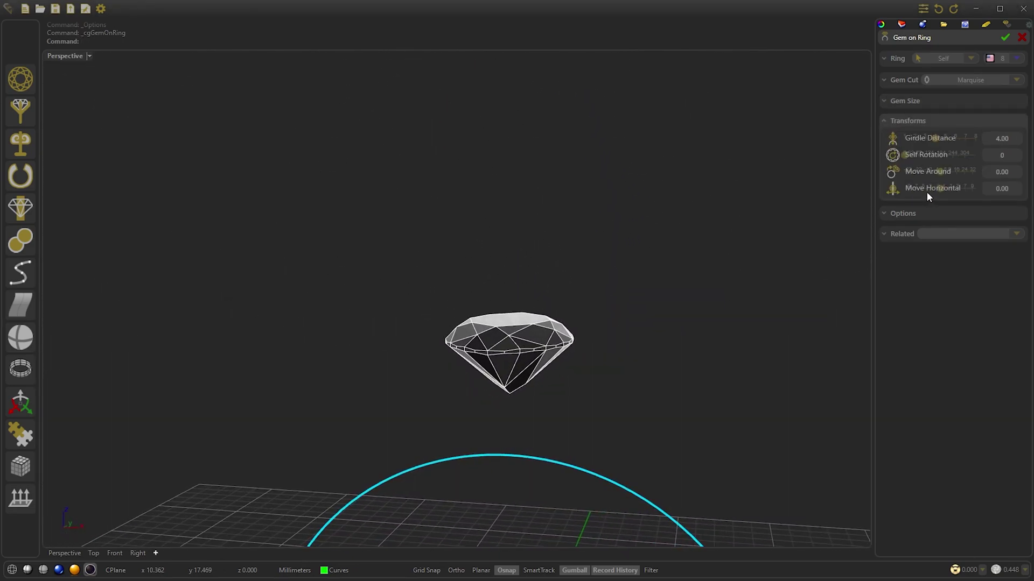
{"action": "left_click_drag", "start_coordinate": [930, 138], "coordinate": [919, 141]}
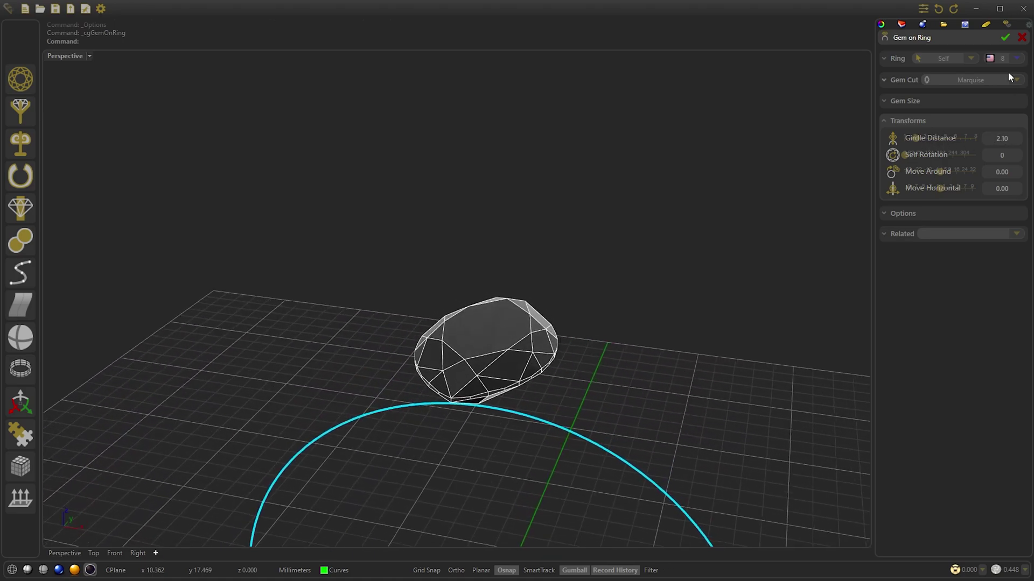
{"action": "left_click", "coordinate": [1004, 37]}
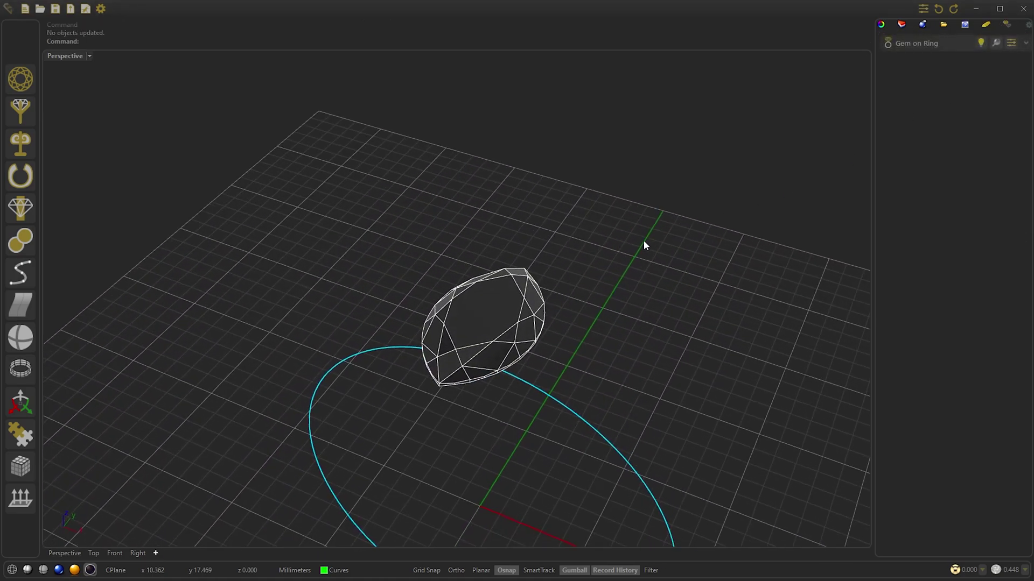
Add a Round Bypass ring around the gem with a rounded length of 8.50 and a rounded width of 4.50.
{"action": "left_click", "coordinate": [15, 180]}
{"action": "left_click", "coordinate": [61, 177]}
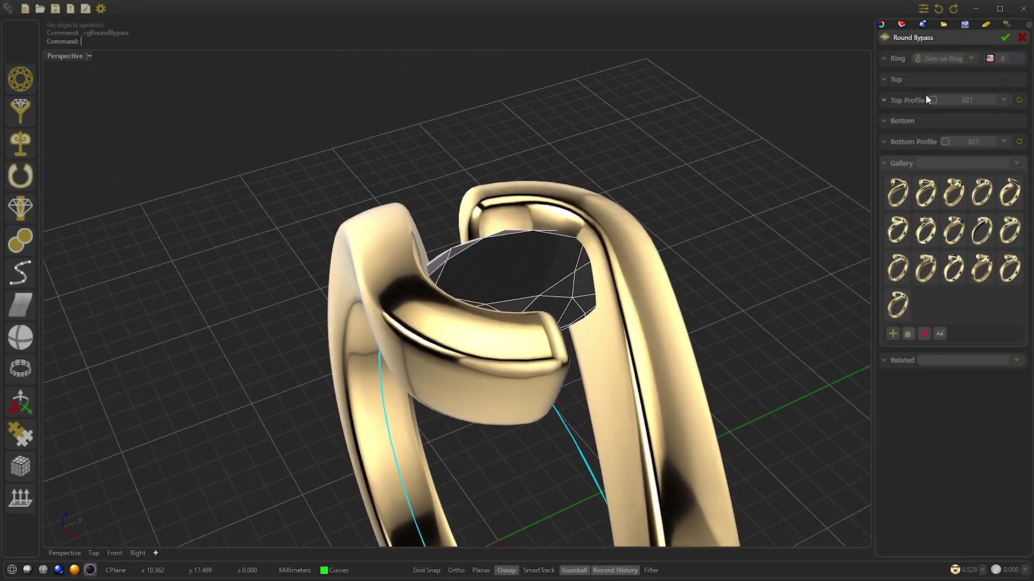
{"action": "left_click", "coordinate": [923, 81]}
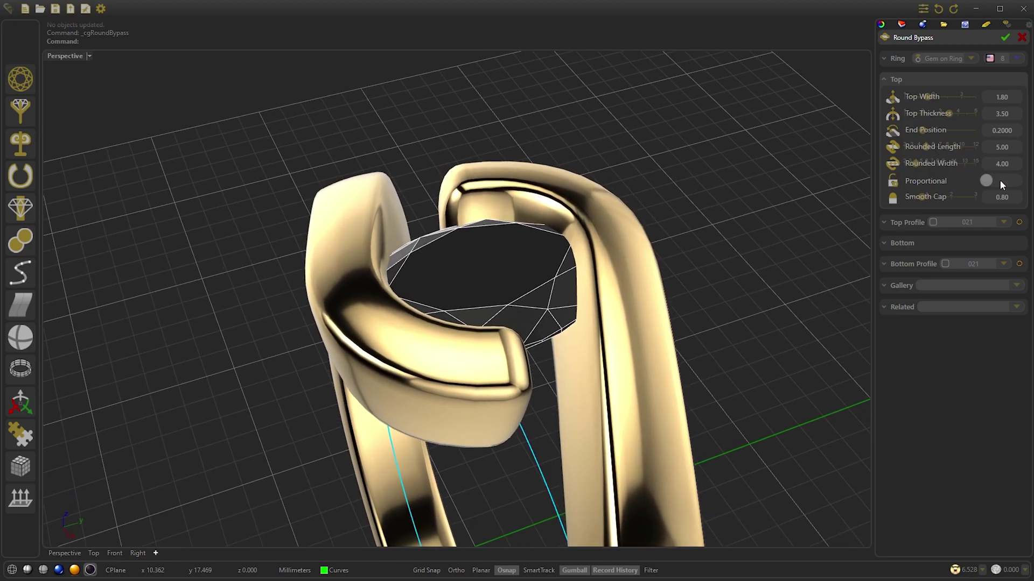
{"action": "mouse_move", "coordinate": [919, 164]}
{"action": "left_mouse_down"}
{"action": "mouse_move", "coordinate": [951, 147]}
{"action": "mouse_move", "coordinate": [919, 166]}
{"action": "left_mouse_up"}
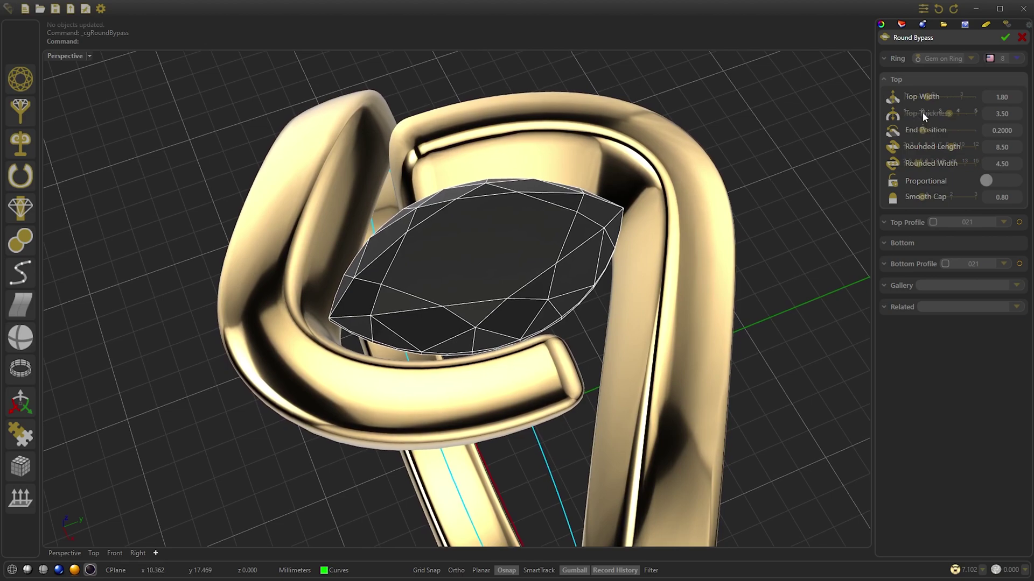
Set the bypass ring's end position to 0.3580, rounded length to 8.80 and rounded width to 4.10.
{"action": "left_click_drag", "start_coordinate": [923, 131], "coordinate": [951, 134]}
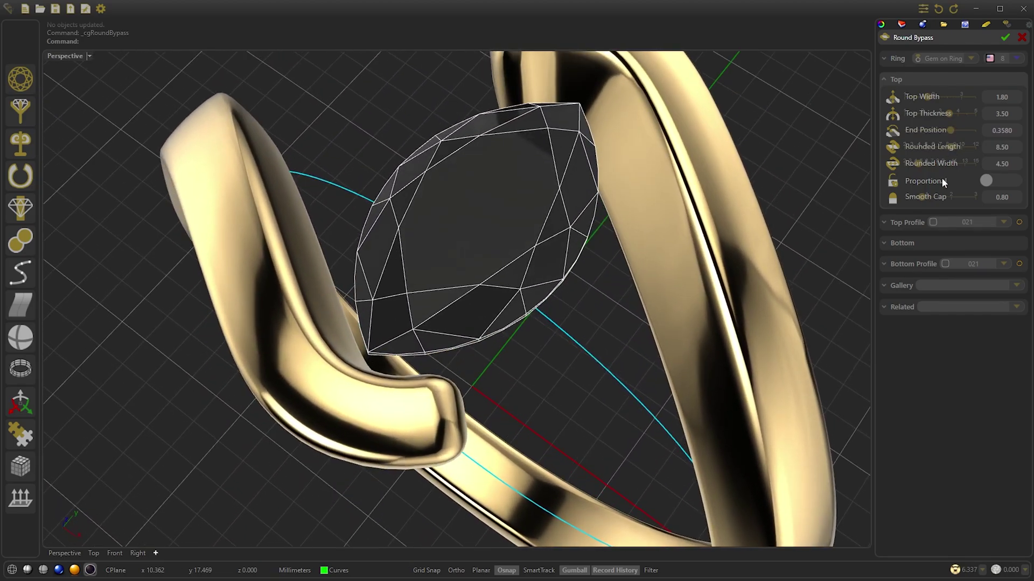
{"action": "left_click", "coordinate": [954, 149]}
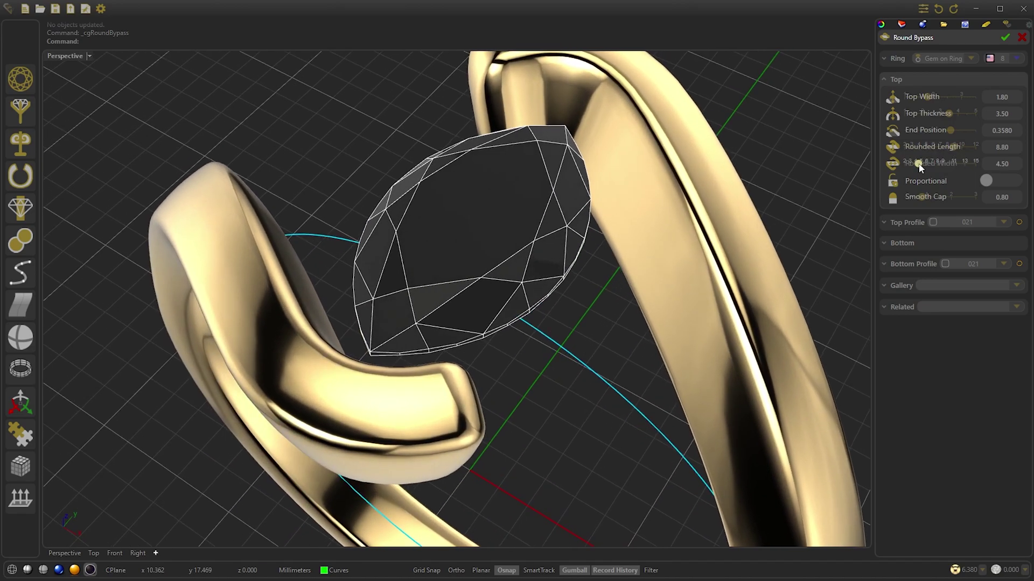
{"action": "left_click_drag", "start_coordinate": [920, 168], "coordinate": [918, 167]}
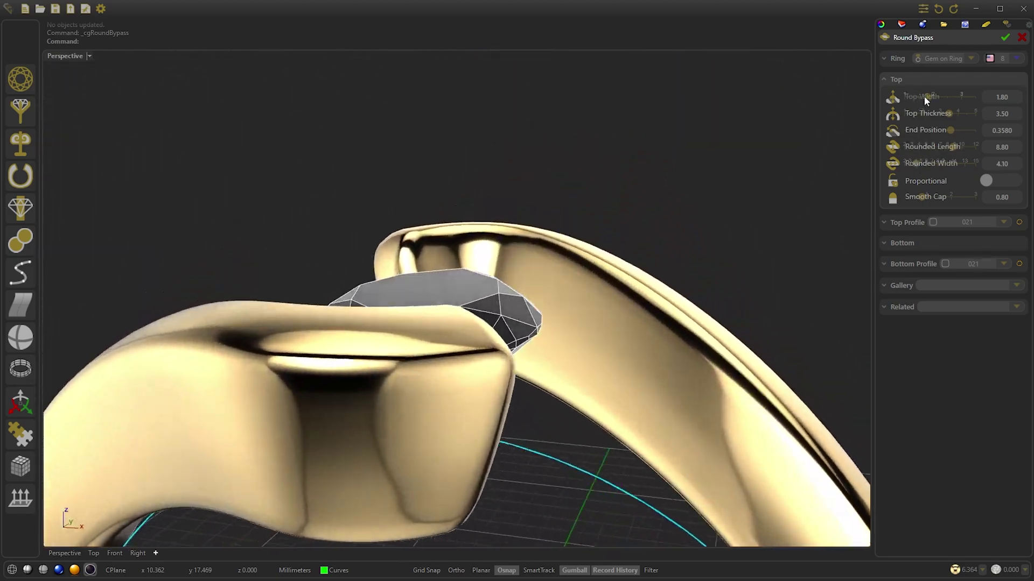
Set the bypass ring's top thickness to 2.40 and top width to 2.20, and accept the ring.
{"action": "left_click_drag", "start_coordinate": [923, 100], "coordinate": [942, 117]}
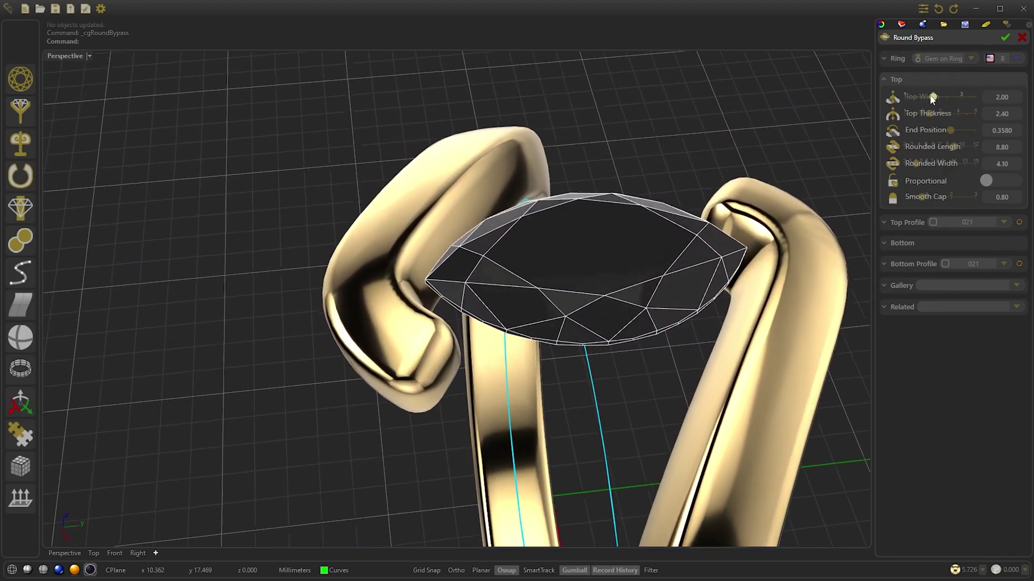
{"action": "scroll", "coordinate": [930, 95], "scroll_direction": "up", "scroll_amount": 2}
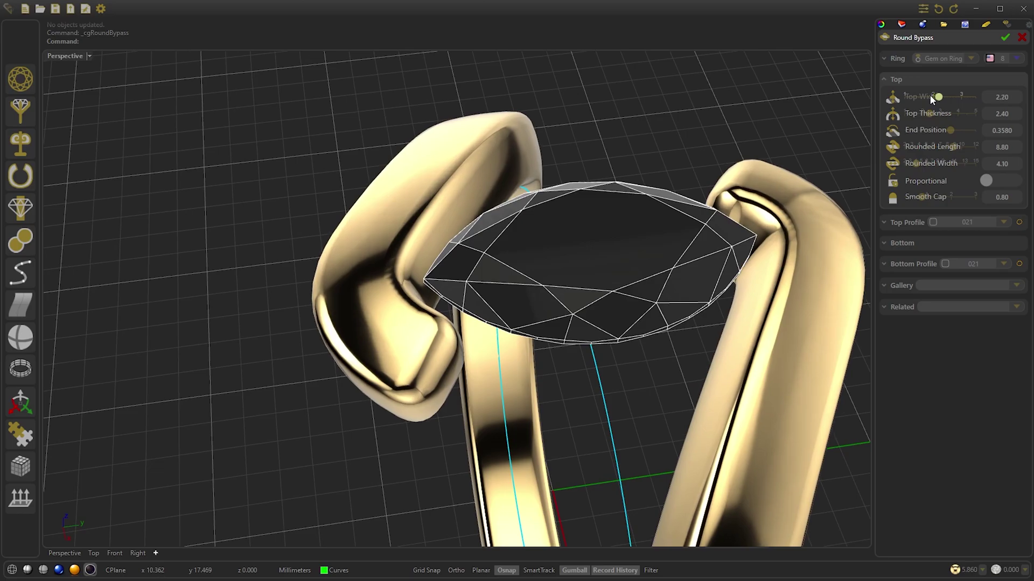
{"action": "scroll", "coordinate": [929, 95], "scroll_direction": "up", "scroll_amount": 1}
{"action": "scroll", "coordinate": [929, 94], "scroll_direction": "down", "scroll_amount": 1}
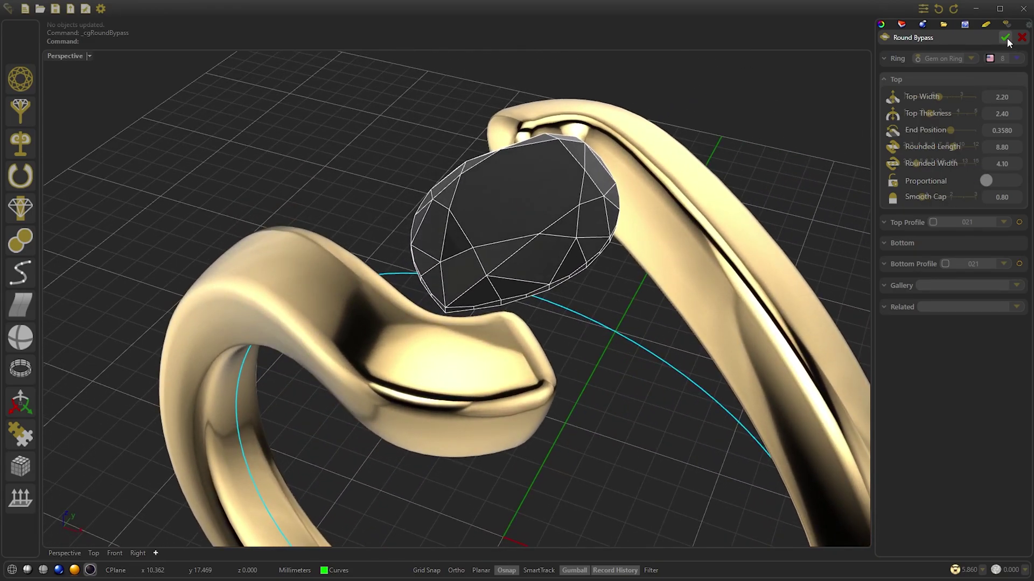
{"action": "left_click", "coordinate": [1005, 38]}
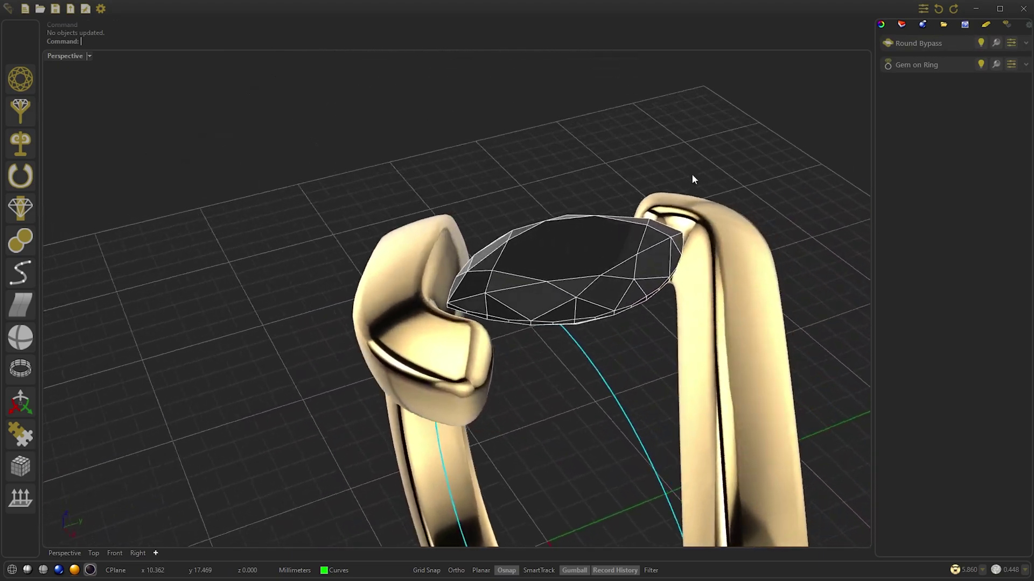
Add a bezel setting to the marquise gem with a bottom depth of 0.90.
{"action": "left_click", "coordinate": [593, 260]}
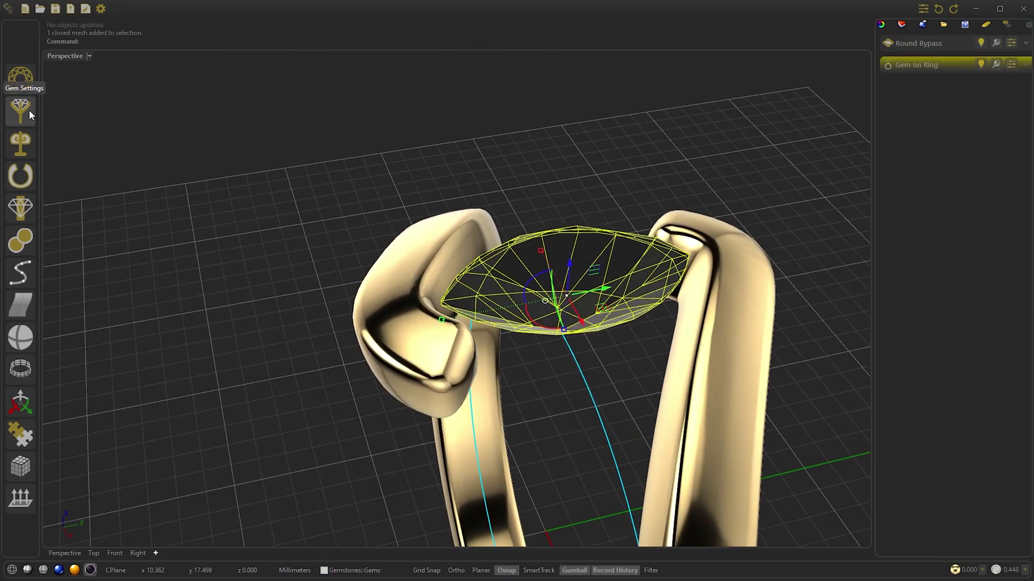
{"action": "mouse_move", "coordinate": [29, 110]}
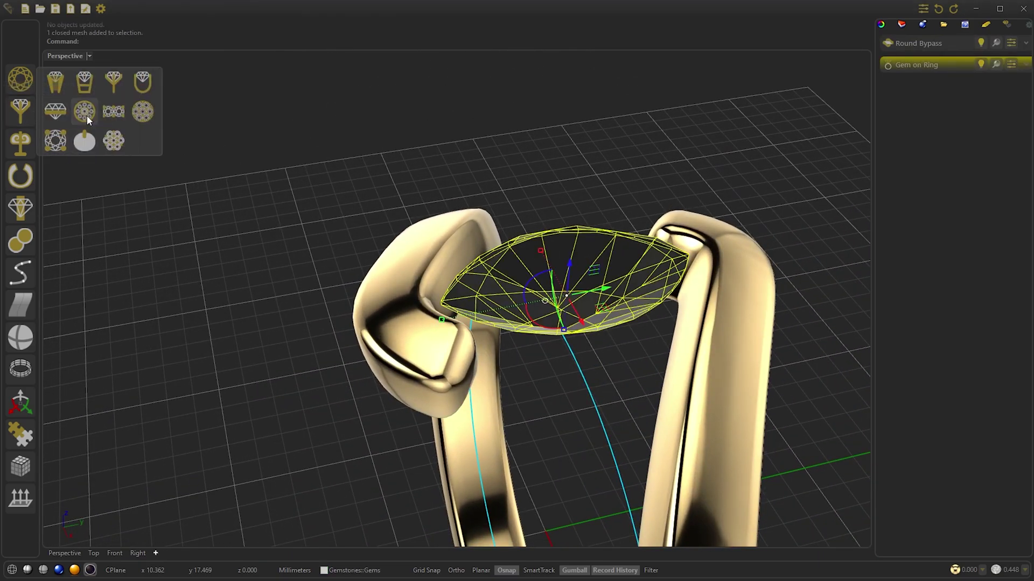
{"action": "left_click", "coordinate": [56, 82]}
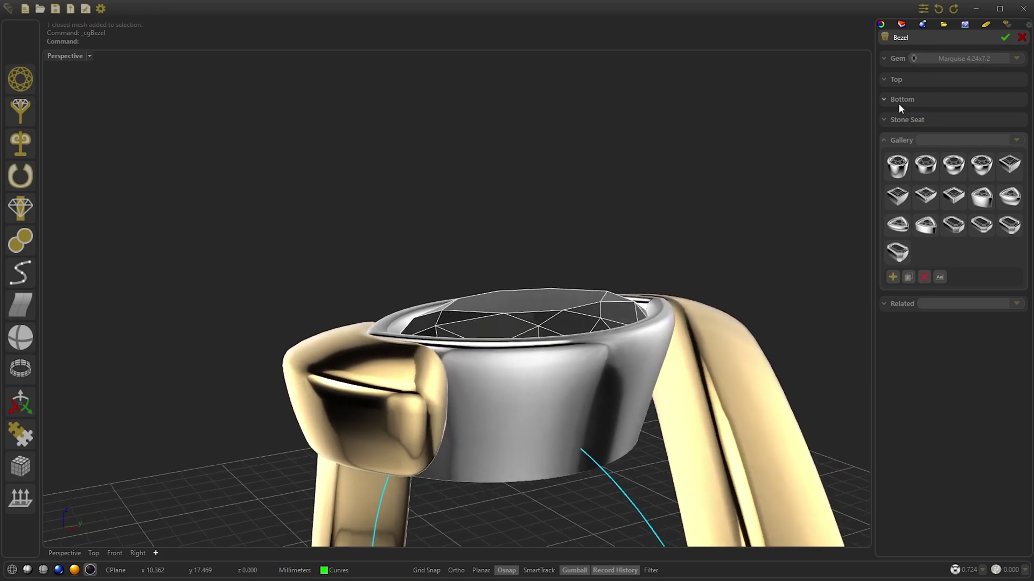
{"action": "left_click", "coordinate": [901, 102]}
{"action": "left_click_drag", "start_coordinate": [902, 118], "coordinate": [907, 118]}
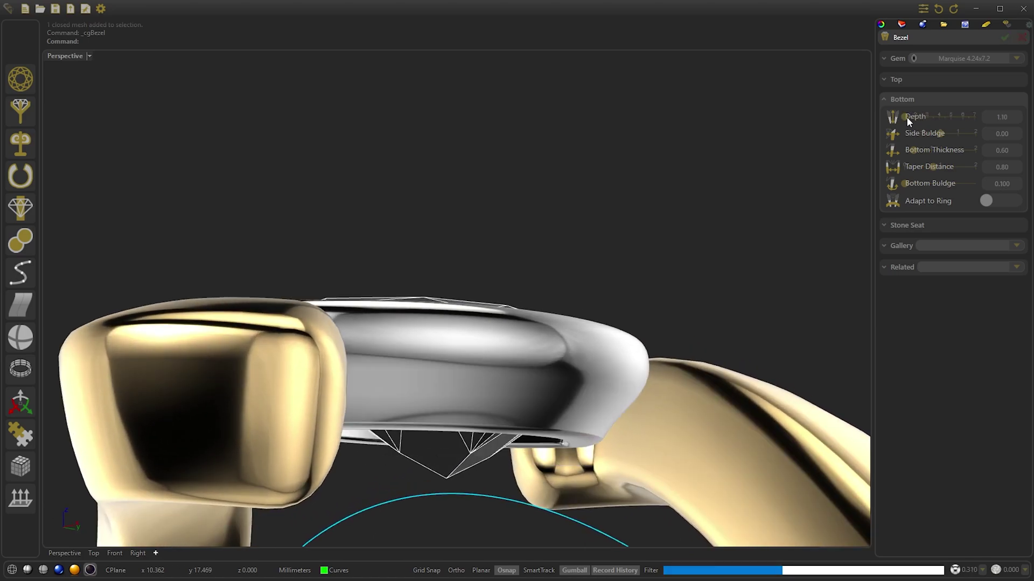
{"action": "scroll", "coordinate": [930, 117], "scroll_direction": "down", "scroll_amount": 1}
{"action": "scroll", "coordinate": [930, 117], "scroll_direction": "down", "scroll_amount": 1}
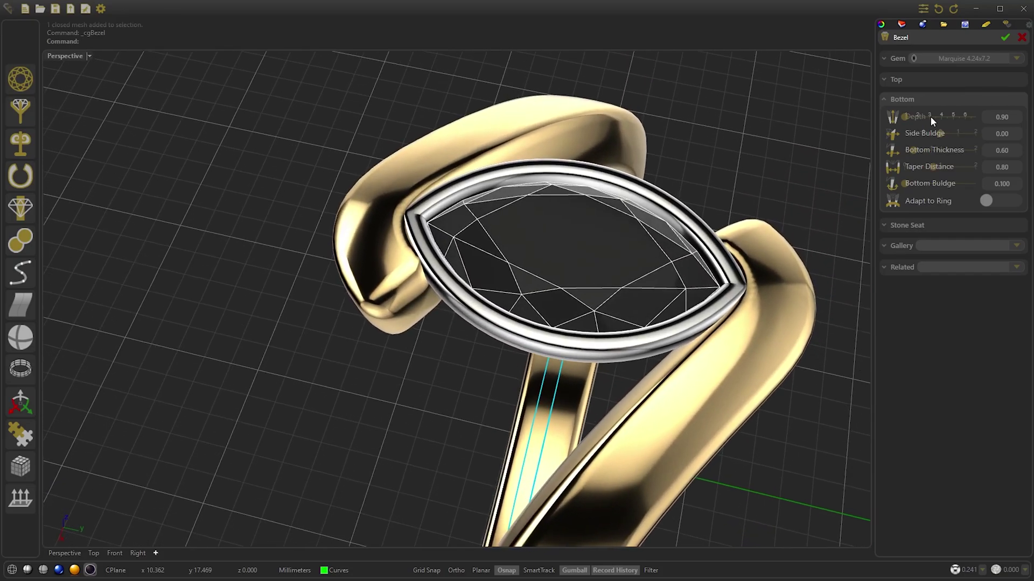
{"action": "left_click", "coordinate": [1005, 37]}
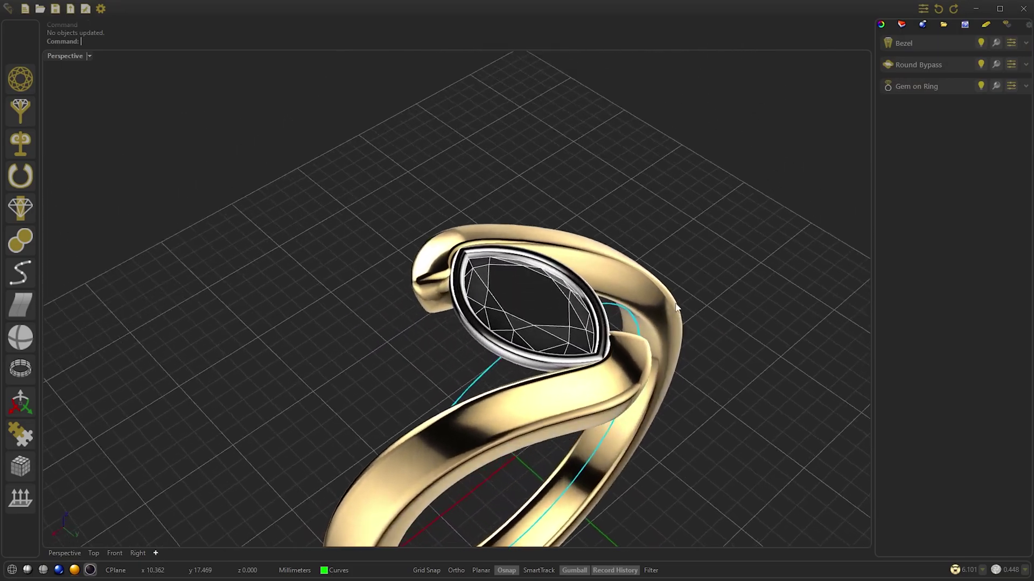
Create an offset gem curve from the marquise gem with a horizontal offset of 1.50 and a vertical offset of -0.70.
{"action": "left_click", "coordinate": [504, 286]}
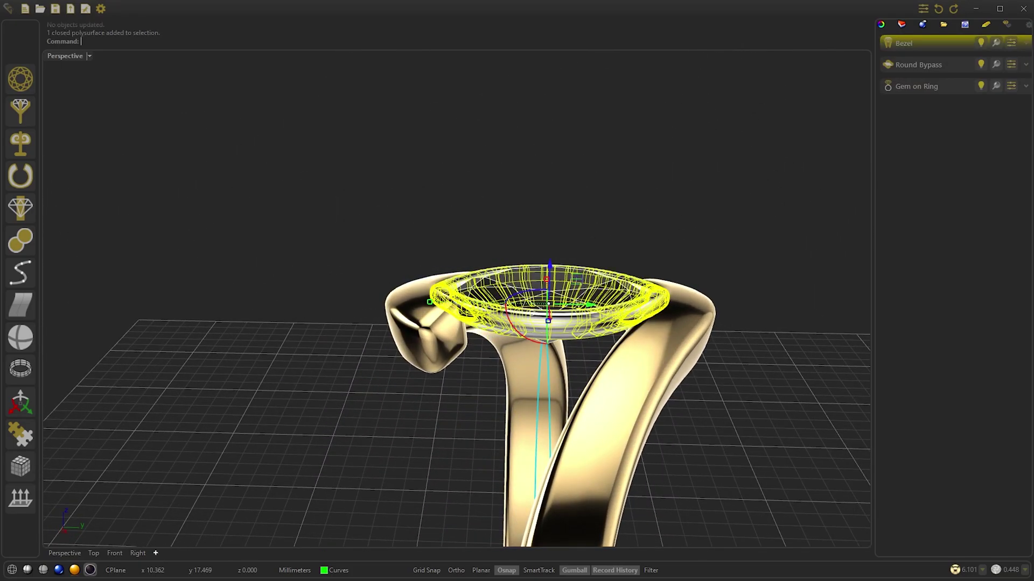
{"action": "left_click", "coordinate": [551, 276]}
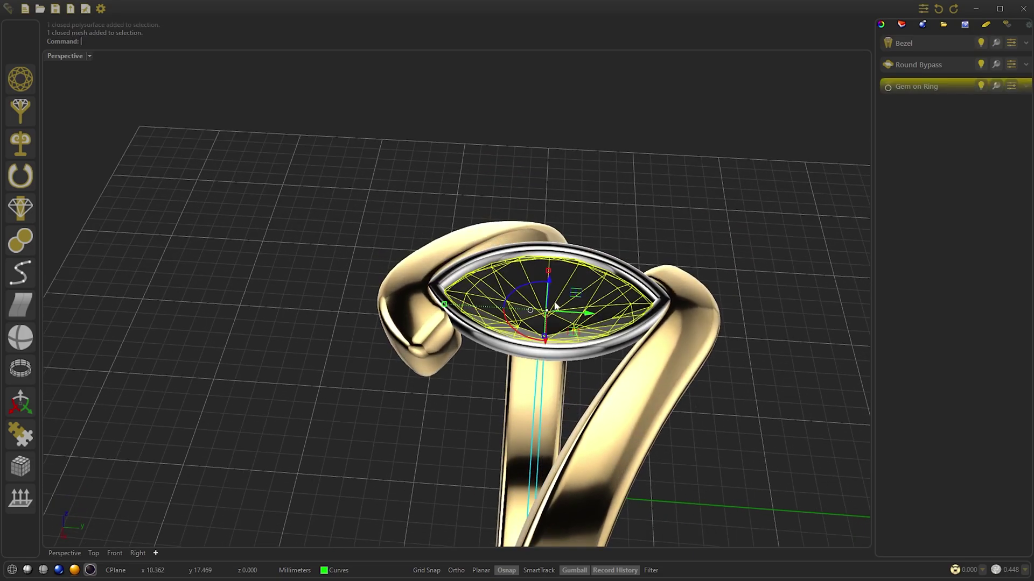
{"action": "mouse_move", "coordinate": [30, 86]}
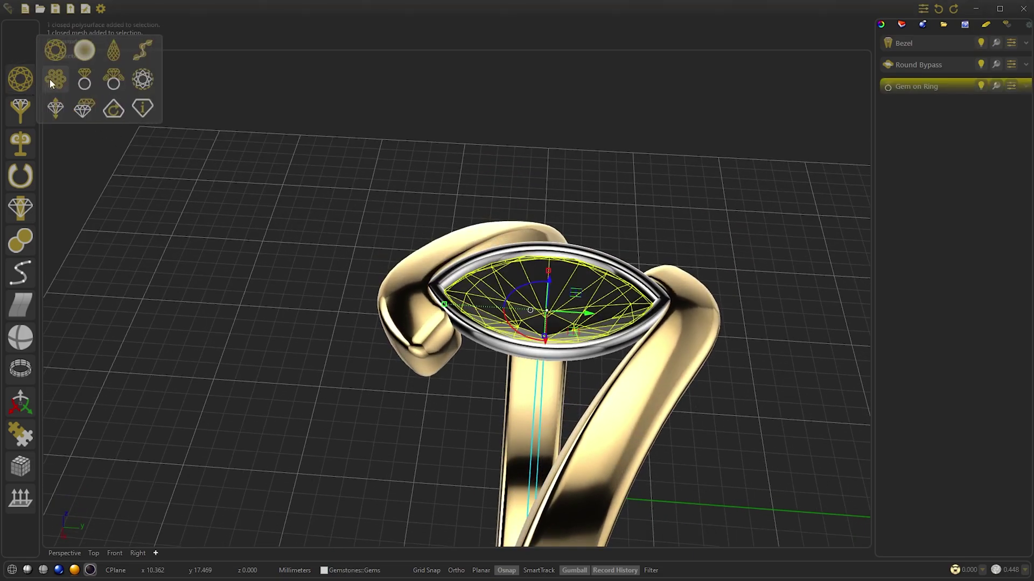
{"action": "left_click", "coordinate": [139, 81]}
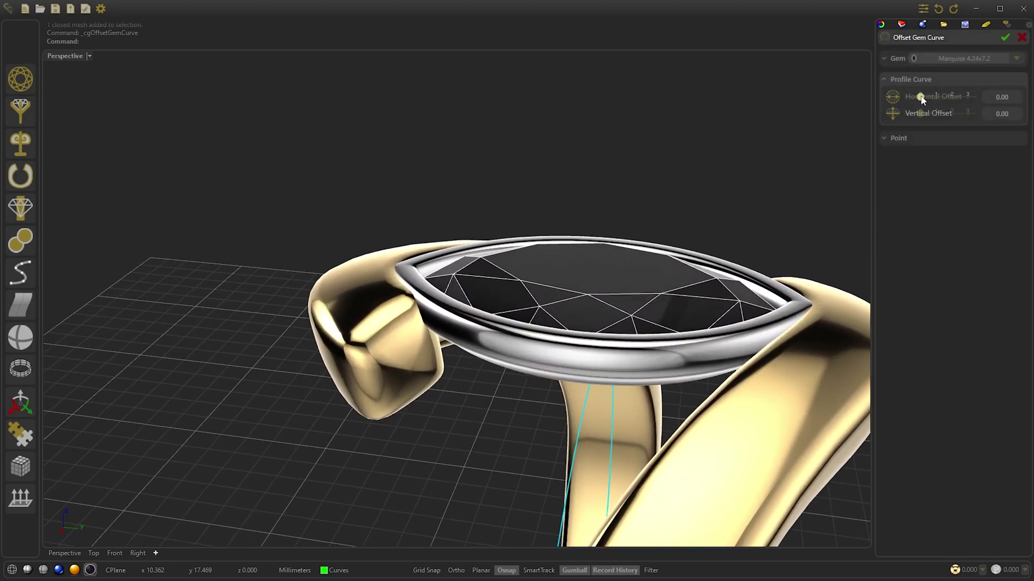
{"action": "left_click_drag", "start_coordinate": [920, 118], "coordinate": [940, 98]}
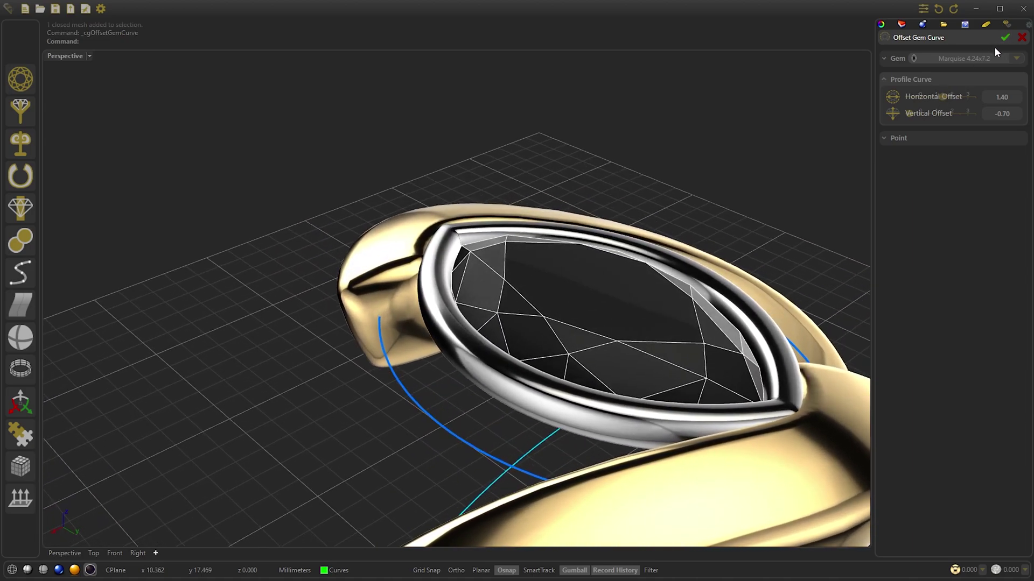
{"action": "left_click_drag", "start_coordinate": [945, 98], "coordinate": [946, 98]}
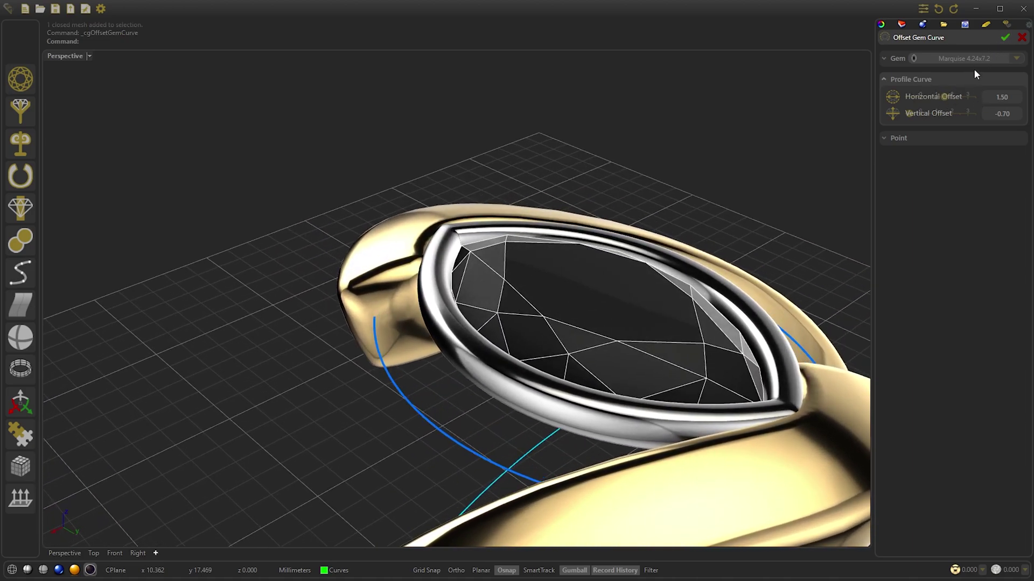
{"action": "left_click", "coordinate": [1004, 38]}
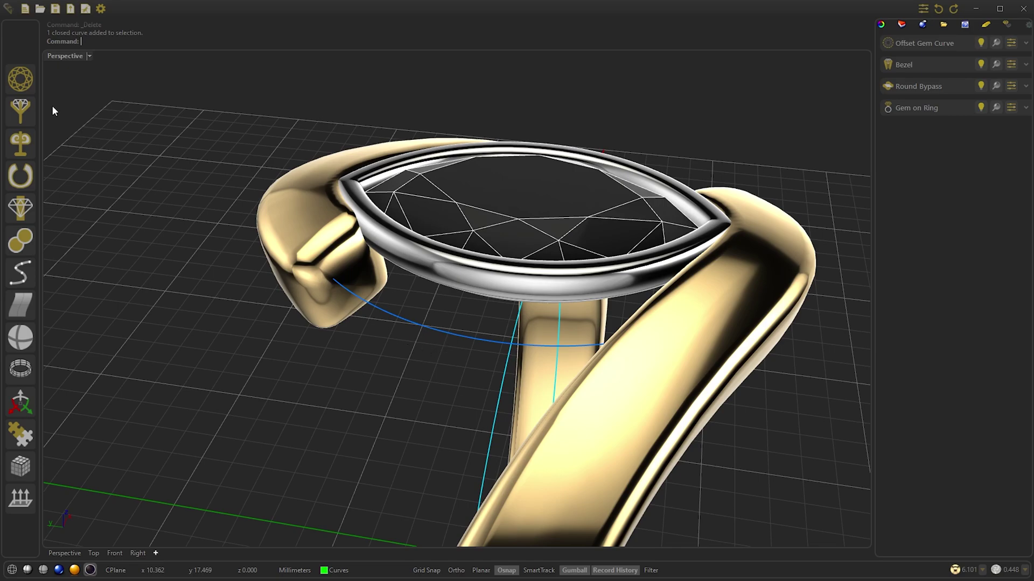
Place gems along the offset gem curve with Both Sides off, start point 0.3940 and end point about 0.12.
{"action": "left_click", "coordinate": [27, 83]}
{"action": "left_click", "coordinate": [144, 52]}
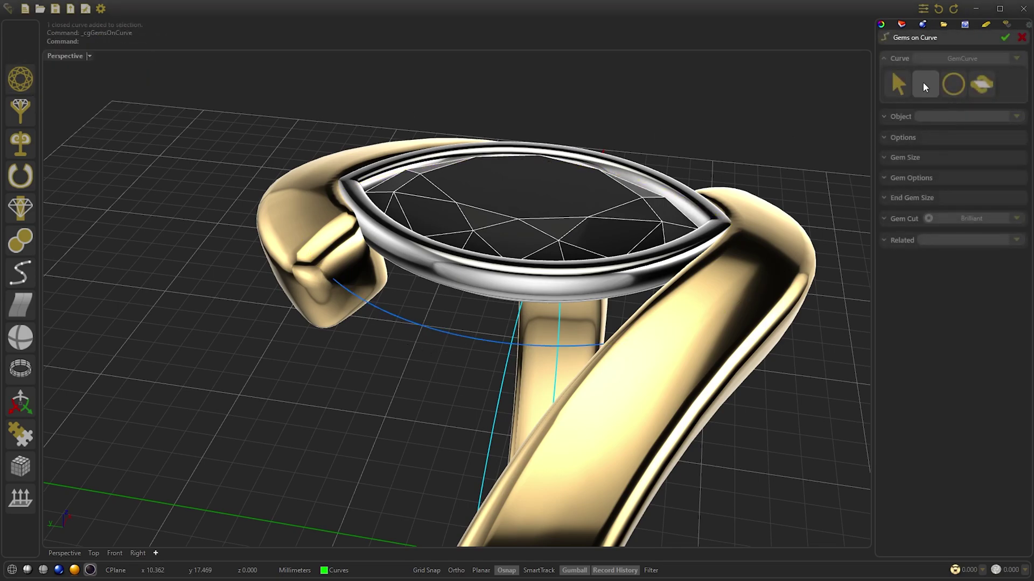
{"action": "left_click", "coordinate": [924, 85]}
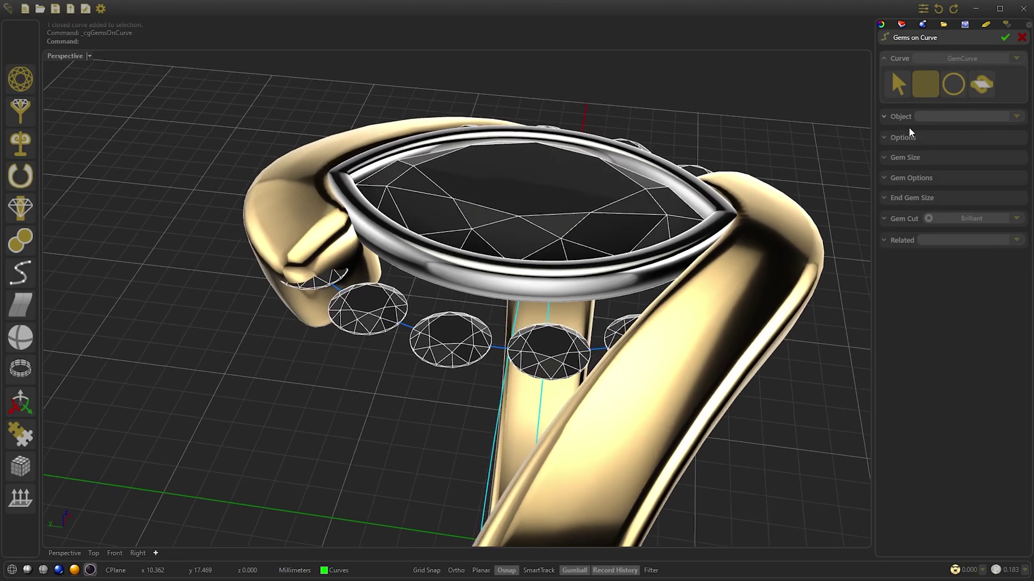
{"action": "left_click", "coordinate": [903, 137]}
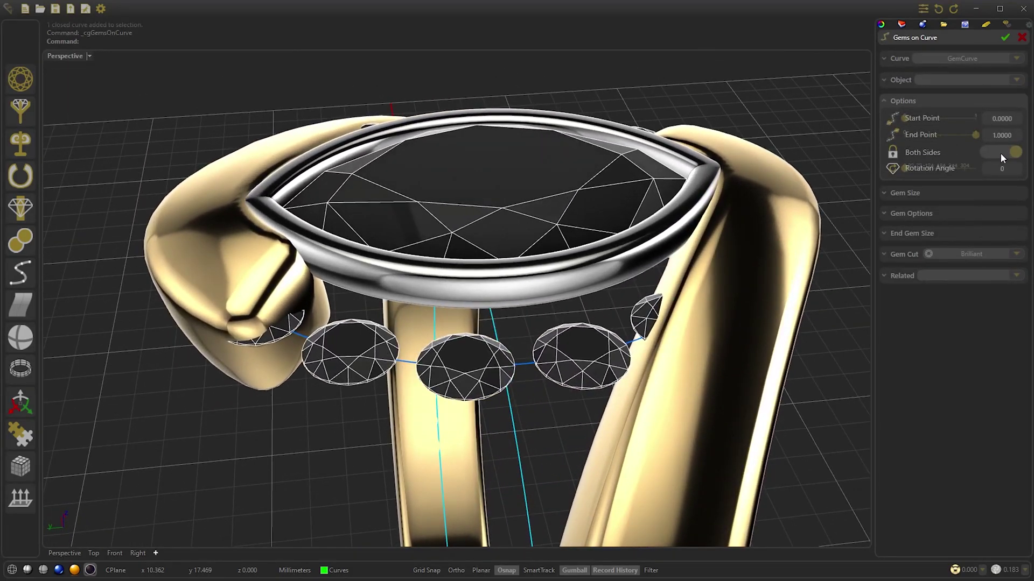
{"action": "left_click_drag", "start_coordinate": [909, 119], "coordinate": [931, 122]}
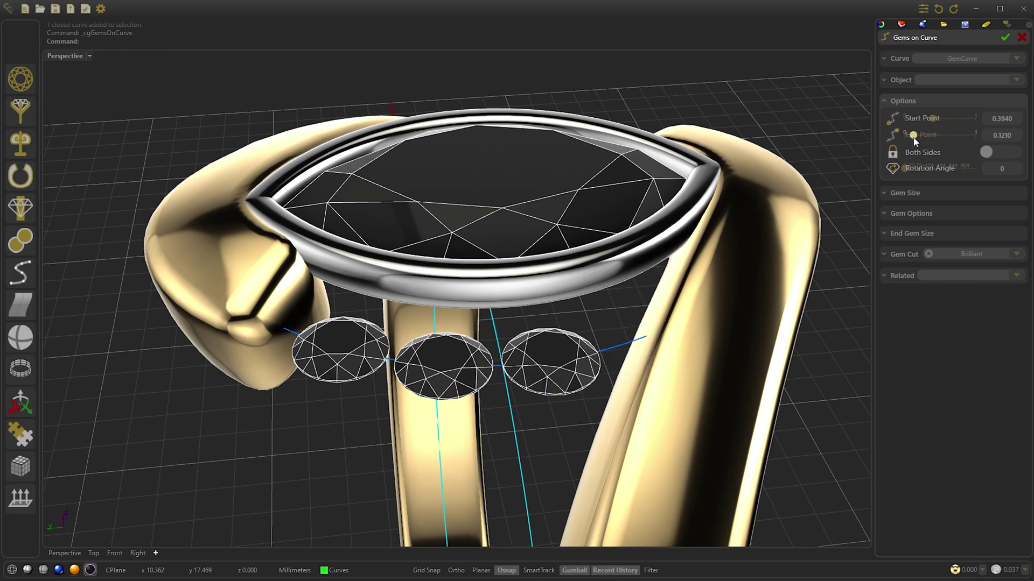
Set the curve gems' length and width to 1.20 and the space between gems to 0.300.
{"action": "left_click", "coordinate": [914, 192]}
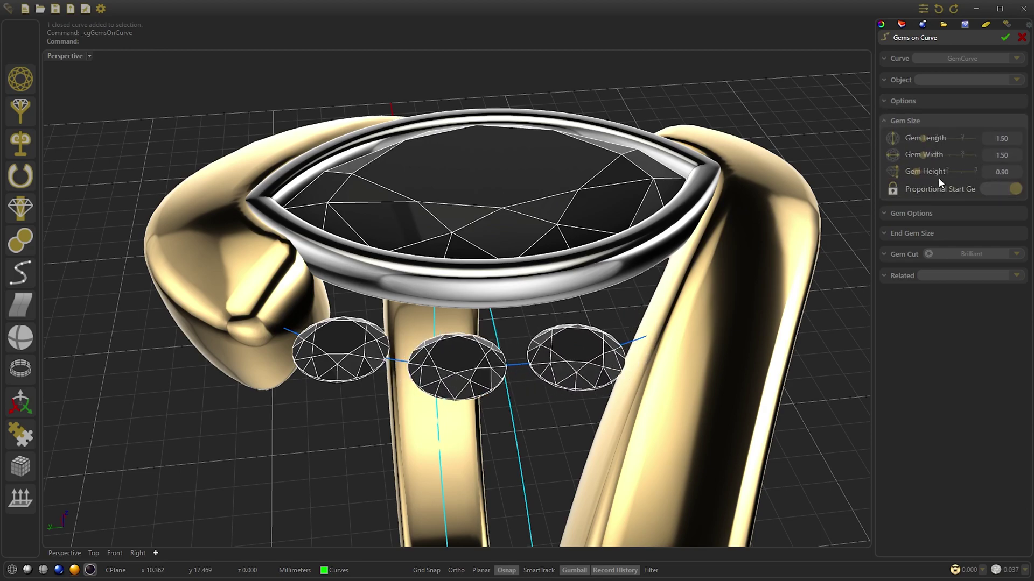
{"action": "scroll", "coordinate": [1008, 143], "scroll_direction": "down", "scroll_amount": 4}
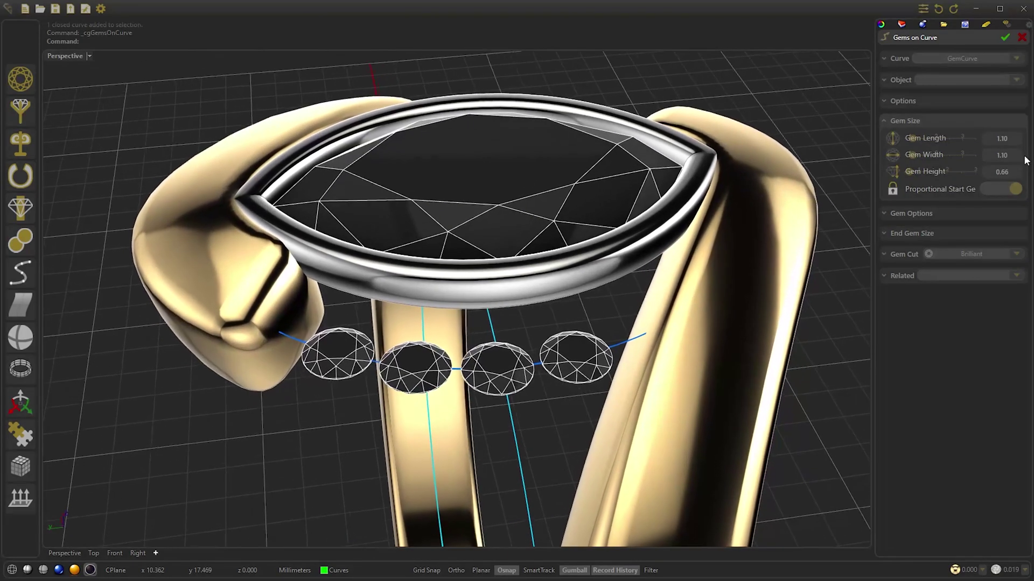
{"action": "scroll", "coordinate": [1006, 138], "scroll_direction": "up", "scroll_amount": 1}
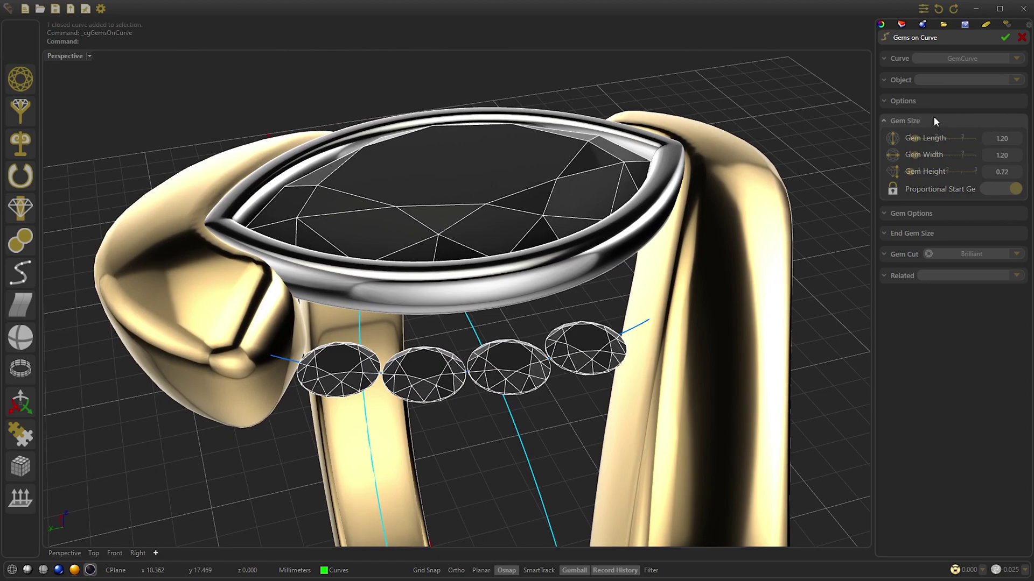
{"action": "left_click", "coordinate": [912, 216]}
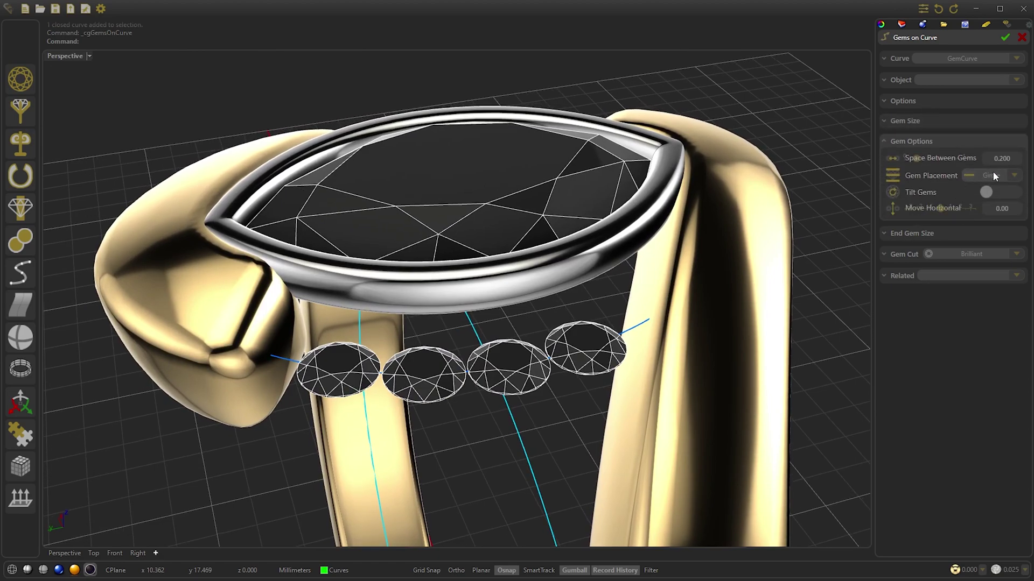
{"action": "scroll", "coordinate": [1006, 158], "scroll_direction": "up", "scroll_amount": 1}
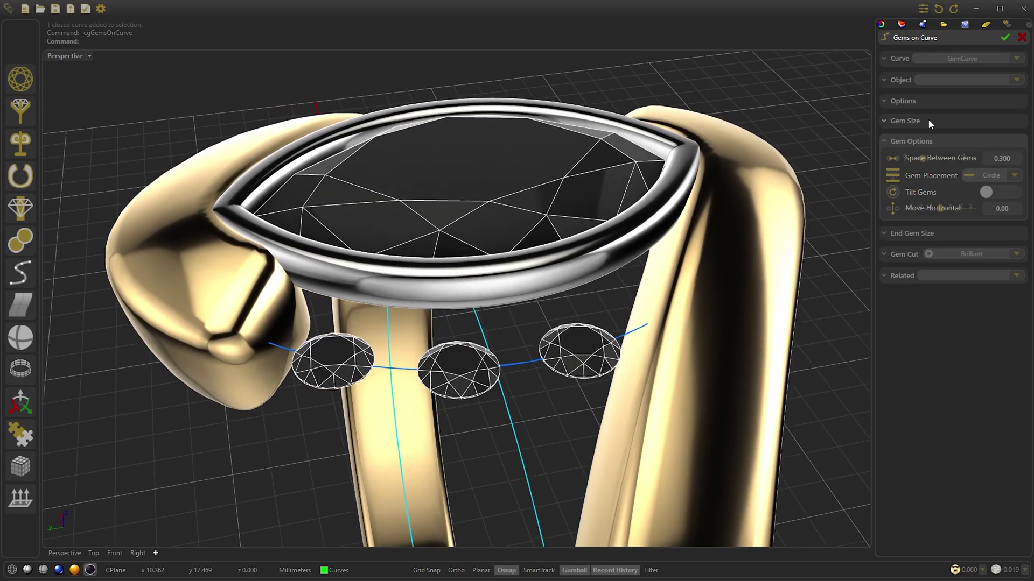
Set the gem row's end point to 0.1350 and rotation angle to 15, and accept the gems on curve.
{"action": "left_click", "coordinate": [923, 102]}
{"action": "left_click_drag", "start_coordinate": [933, 117], "coordinate": [915, 135]}
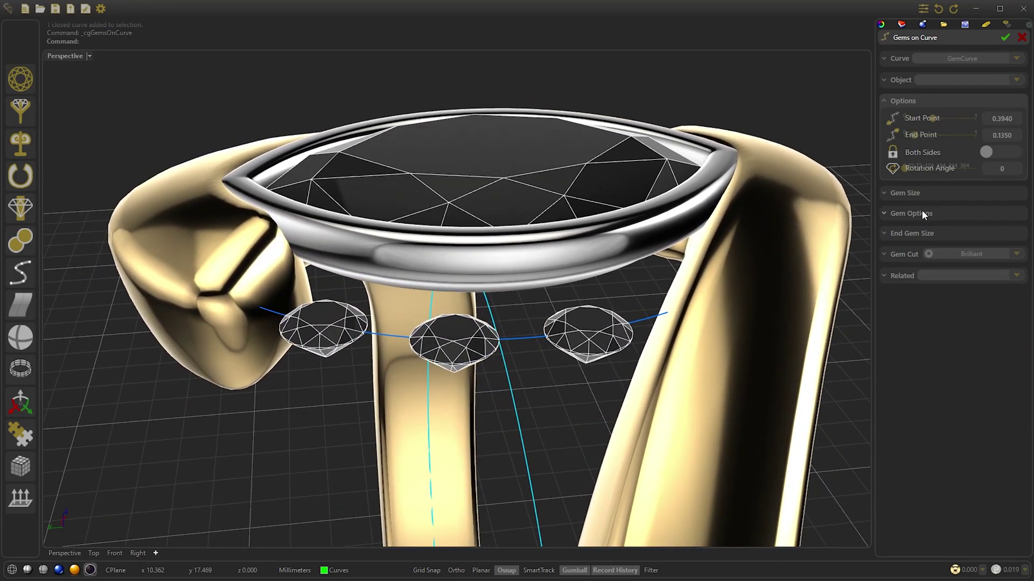
{"action": "left_click_drag", "start_coordinate": [907, 169], "coordinate": [909, 170]}
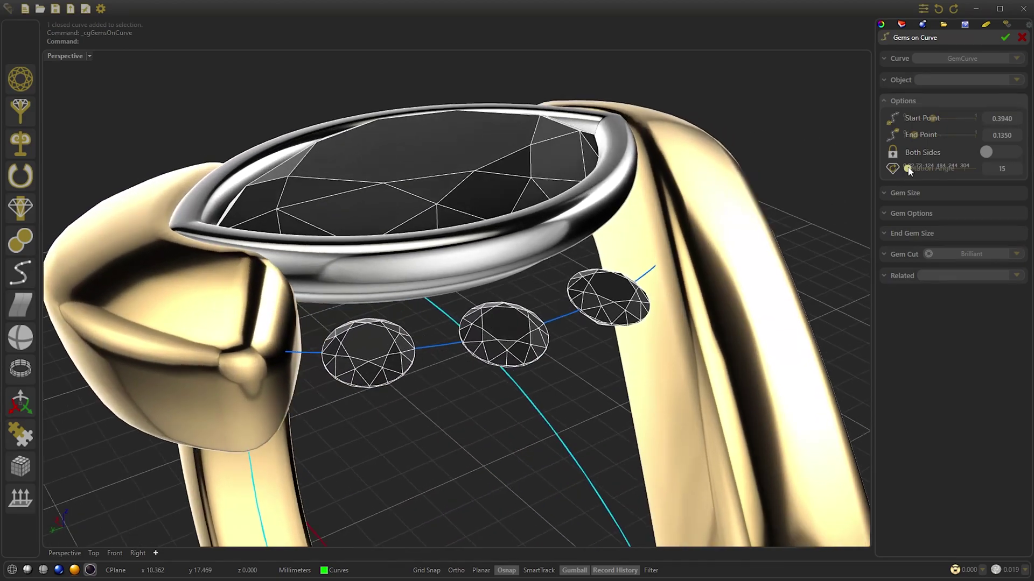
{"action": "left_click", "coordinate": [1006, 39]}
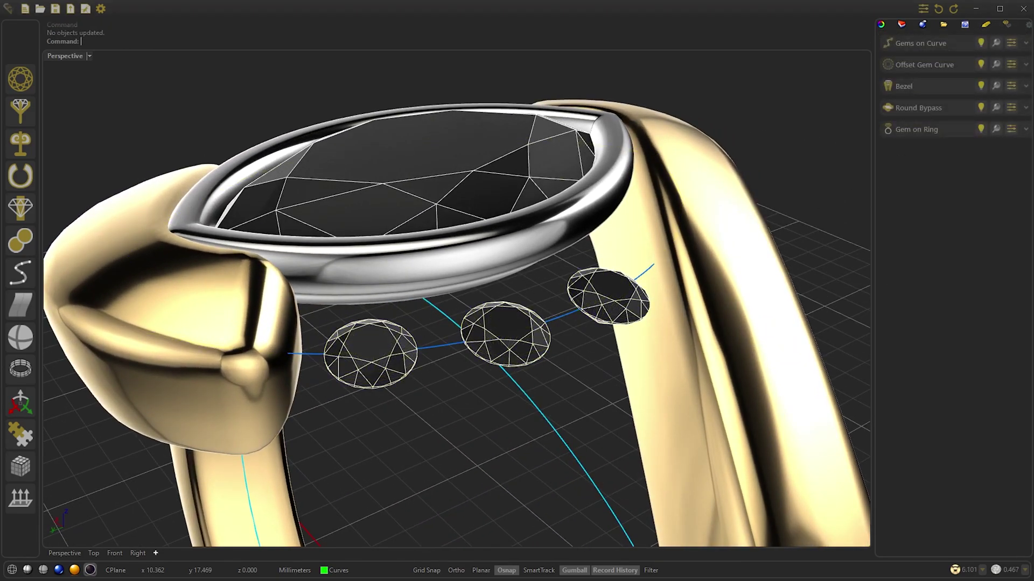
Add bezels to the three small curve gems with a top height of 0.25 and chamfer enabled.
{"action": "left_click", "coordinate": [605, 286]}
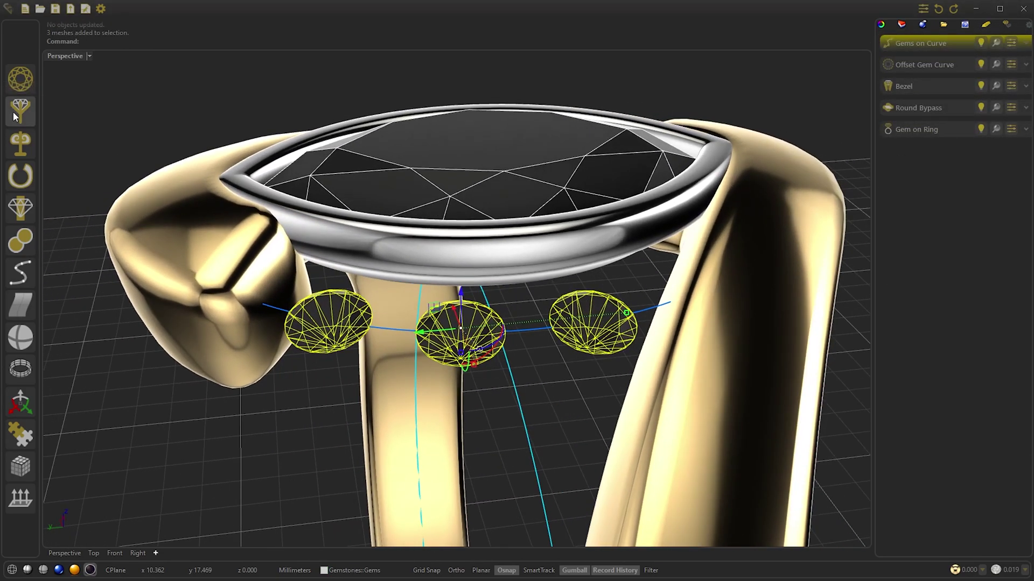
{"action": "mouse_move", "coordinate": [20, 113]}
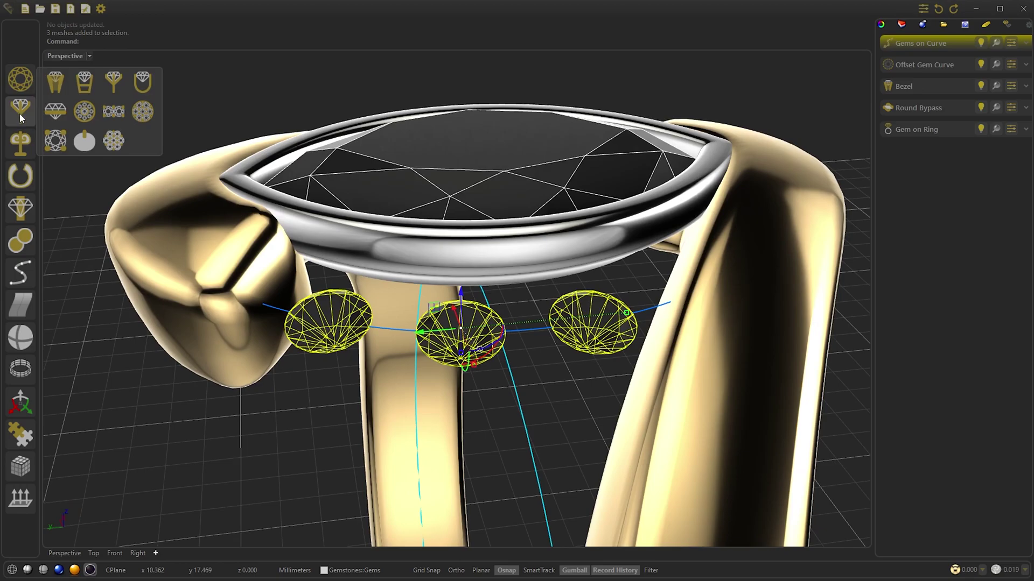
{"action": "left_click", "coordinate": [55, 83]}
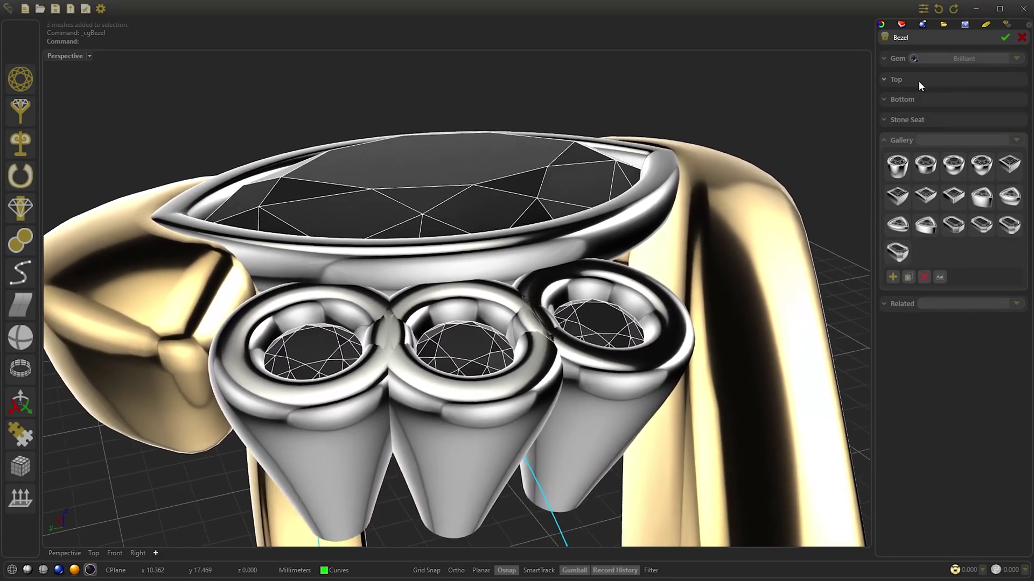
{"action": "left_click", "coordinate": [918, 81]}
{"action": "scroll", "coordinate": [1009, 117], "scroll_direction": "down", "scroll_amount": 2}
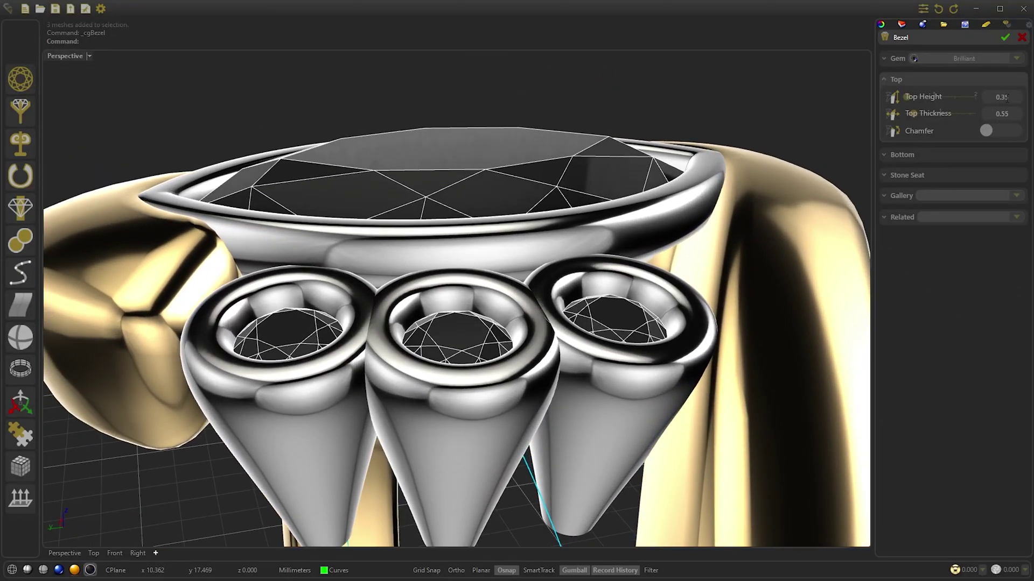
{"action": "left_click_drag", "start_coordinate": [1012, 98], "coordinate": [1006, 110]}
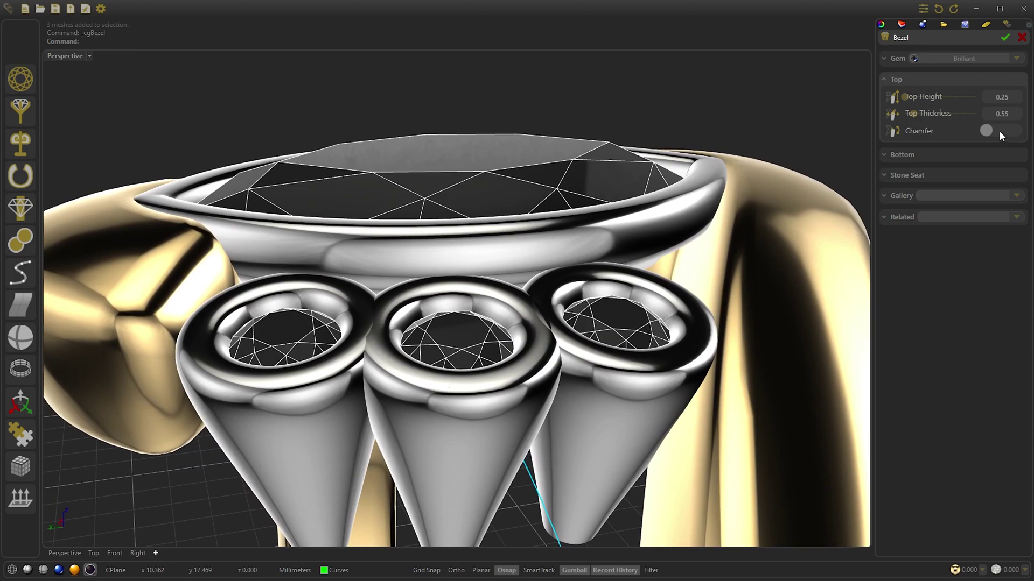
{"action": "left_click", "coordinate": [999, 130]}
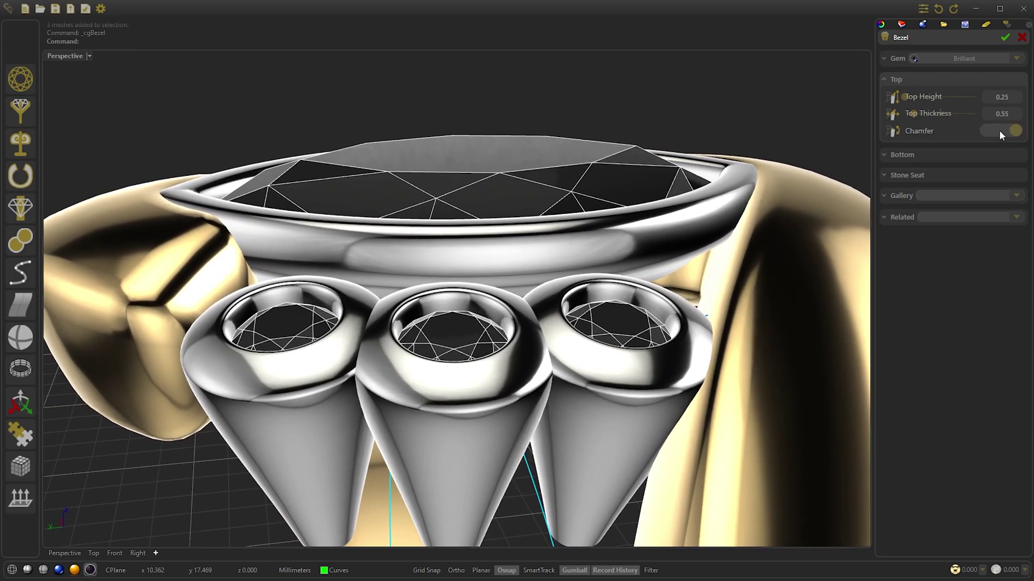
Set the small bezels' bottom depth to 0.50 and taper distance to 0.30.
{"action": "left_click", "coordinate": [940, 155]}
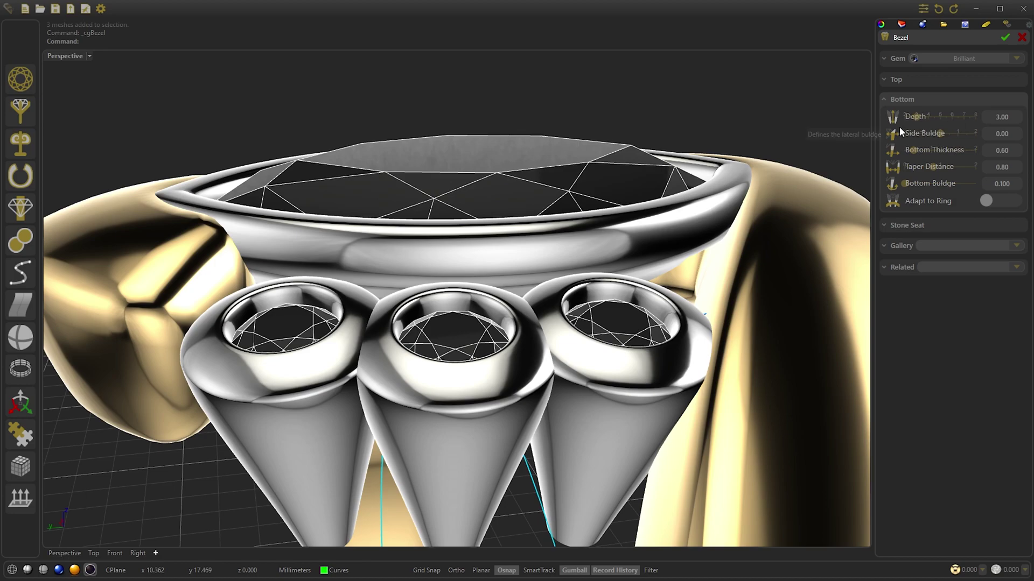
{"action": "left_click_drag", "start_coordinate": [917, 117], "coordinate": [898, 118]}
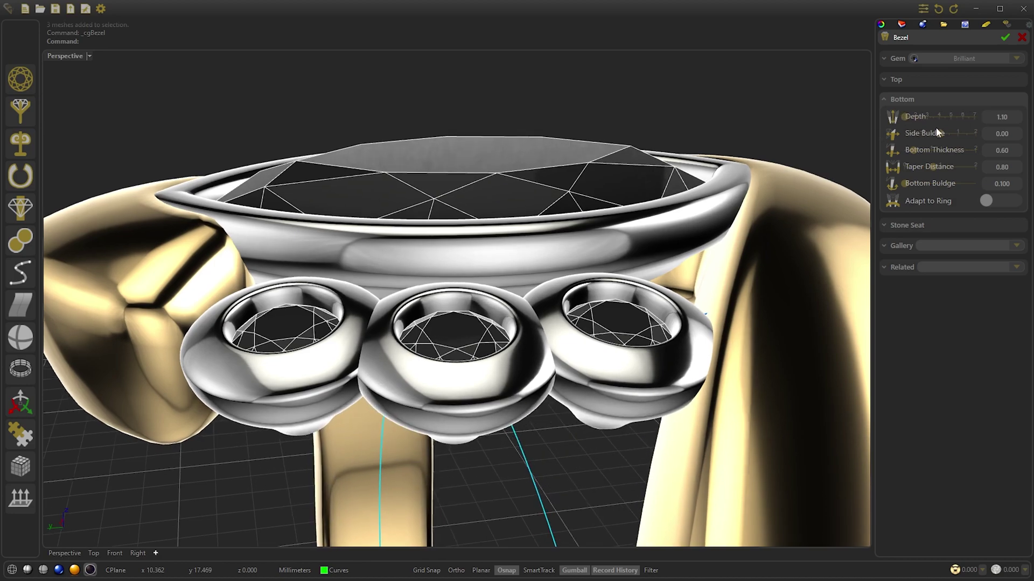
{"action": "scroll", "coordinate": [916, 115], "scroll_direction": "down", "scroll_amount": 5}
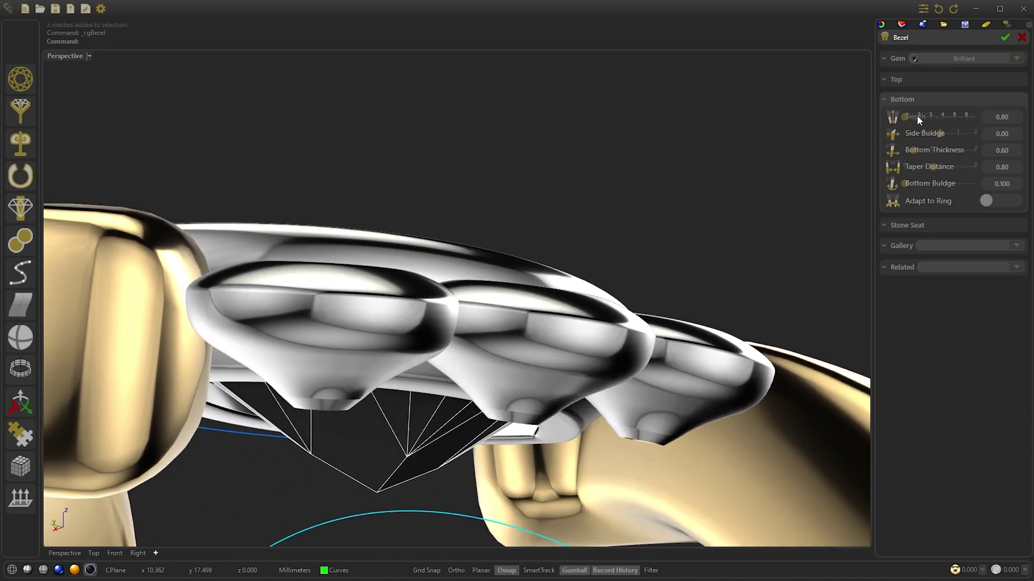
{"action": "scroll", "coordinate": [917, 115], "scroll_direction": "down", "scroll_amount": 2}
{"action": "scroll", "coordinate": [917, 115], "scroll_direction": "up", "scroll_amount": 1}
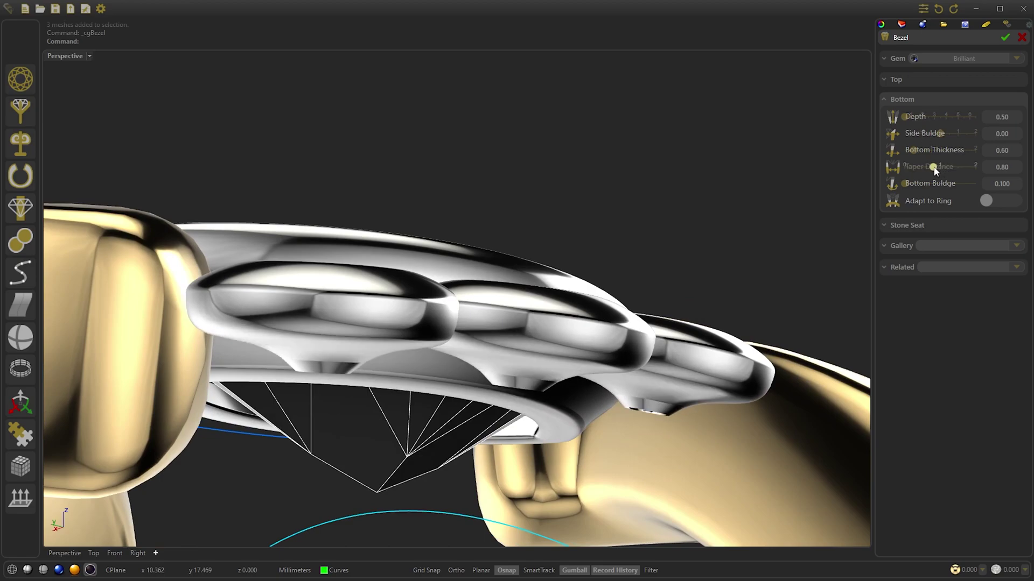
{"action": "scroll", "coordinate": [933, 167], "scroll_direction": "down", "scroll_amount": 3}
{"action": "scroll", "coordinate": [933, 170], "scroll_direction": "down", "scroll_amount": 1}
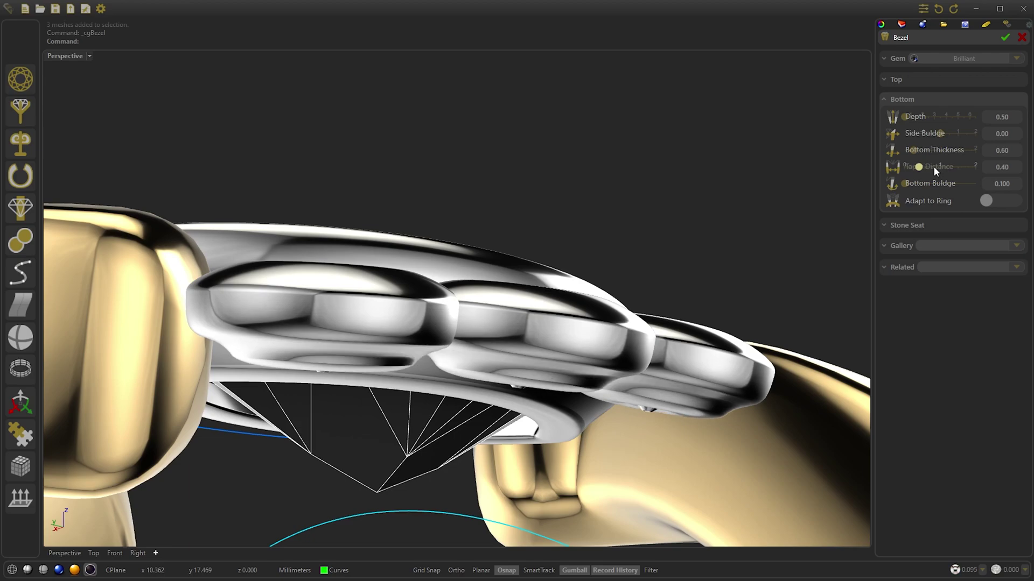
{"action": "scroll", "coordinate": [934, 170], "scroll_direction": "down", "scroll_amount": 1}
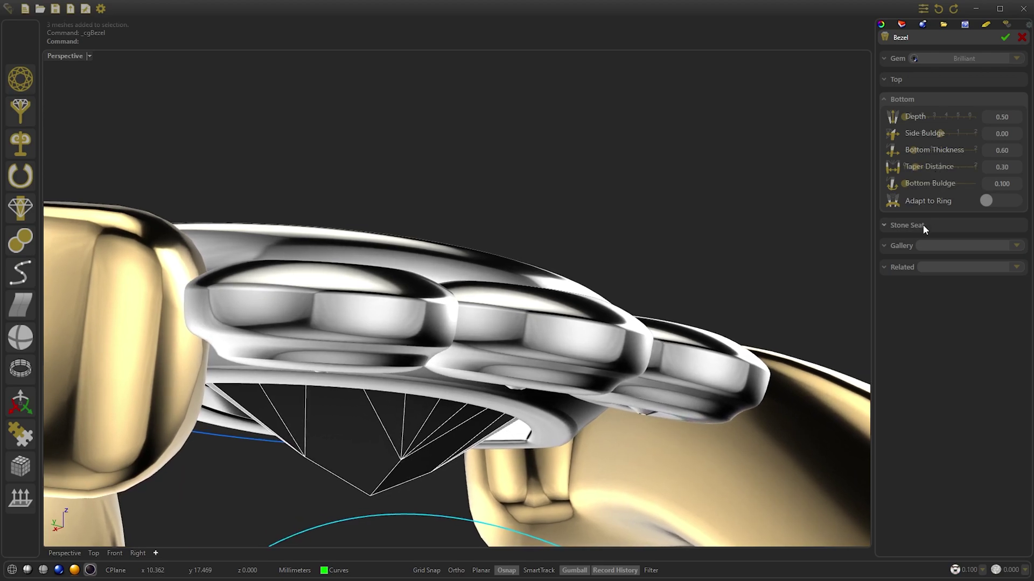
Set the small bezels' stone seat taper to 0.00 and stone seat depth to 0.50, and accept the bezels.
{"action": "left_click", "coordinate": [923, 225]}
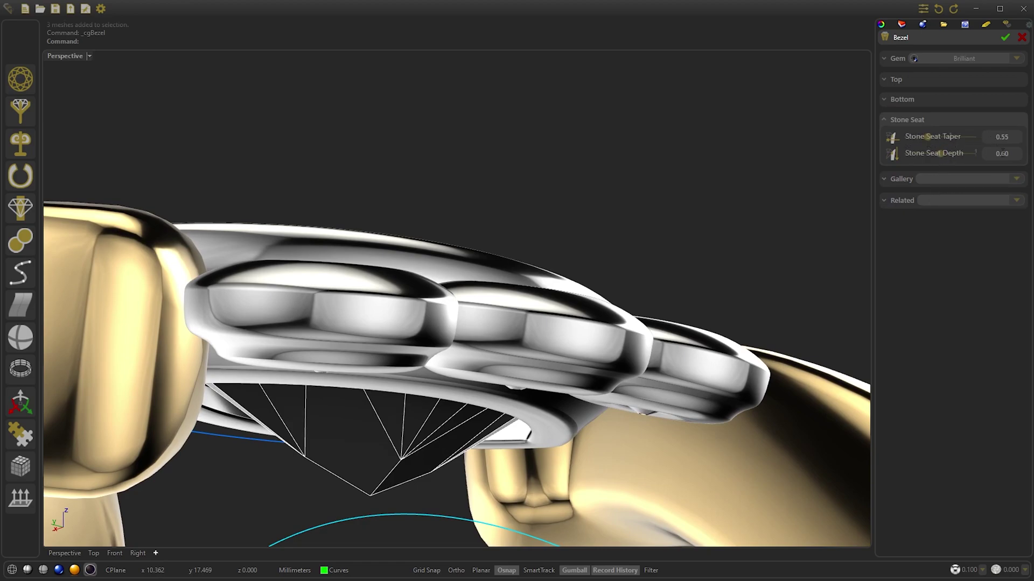
{"action": "scroll", "coordinate": [1002, 154], "scroll_direction": "down", "scroll_amount": 2}
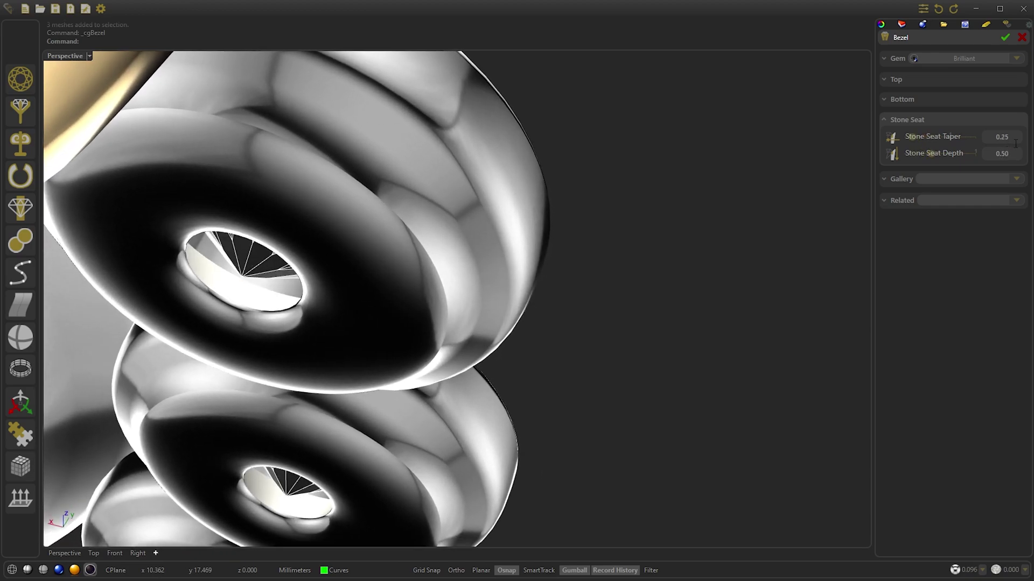
{"action": "scroll", "coordinate": [1011, 137], "scroll_direction": "down", "scroll_amount": 2}
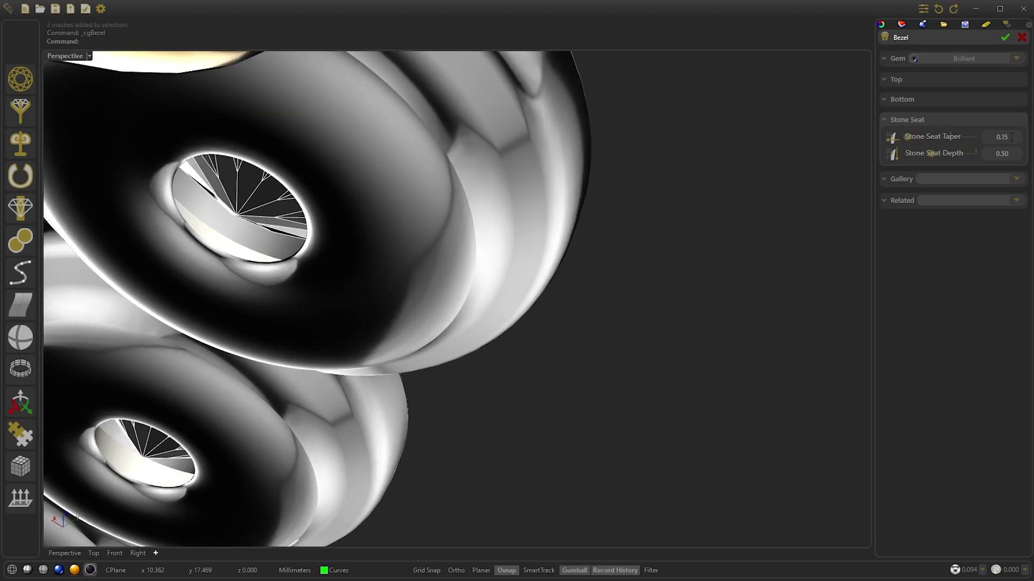
{"action": "scroll", "coordinate": [1011, 138], "scroll_direction": "down", "scroll_amount": 1}
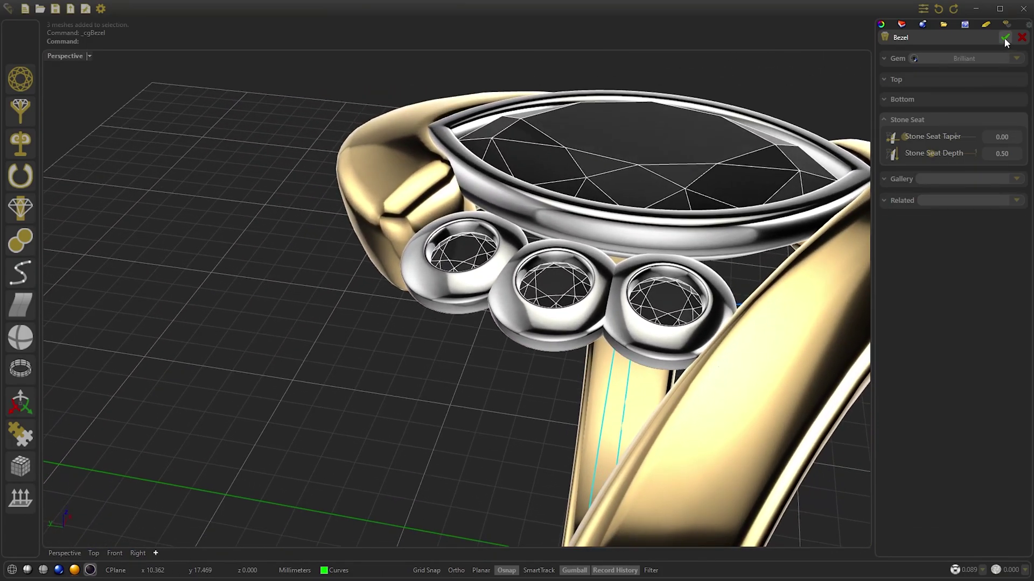
{"action": "left_click", "coordinate": [1004, 38]}
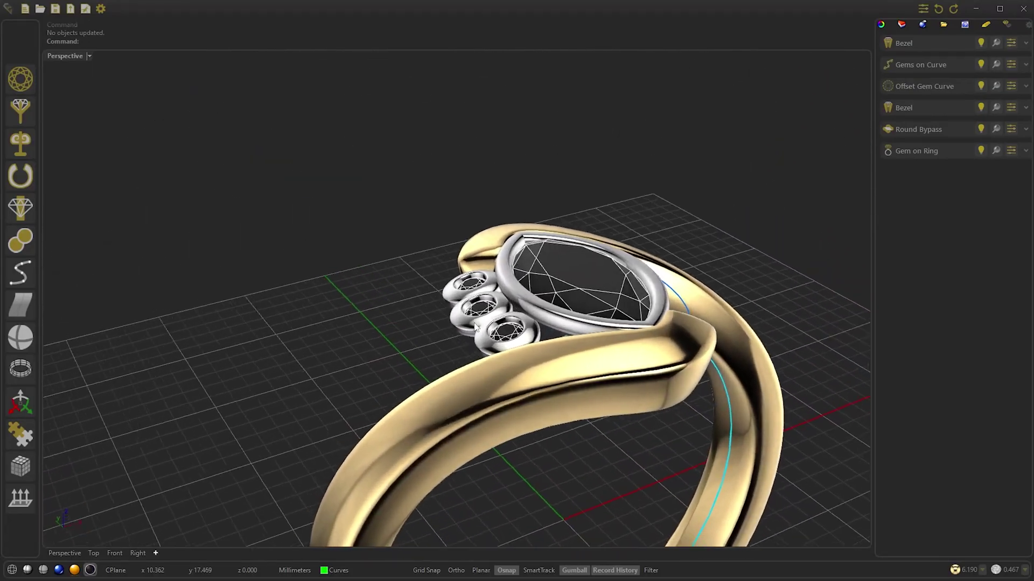
Edit the three small bezels again, reducing their top height to 0.15, and accept the change.
{"action": "left_click", "coordinate": [500, 330]}
{"action": "double_click", "coordinate": [500, 331]}
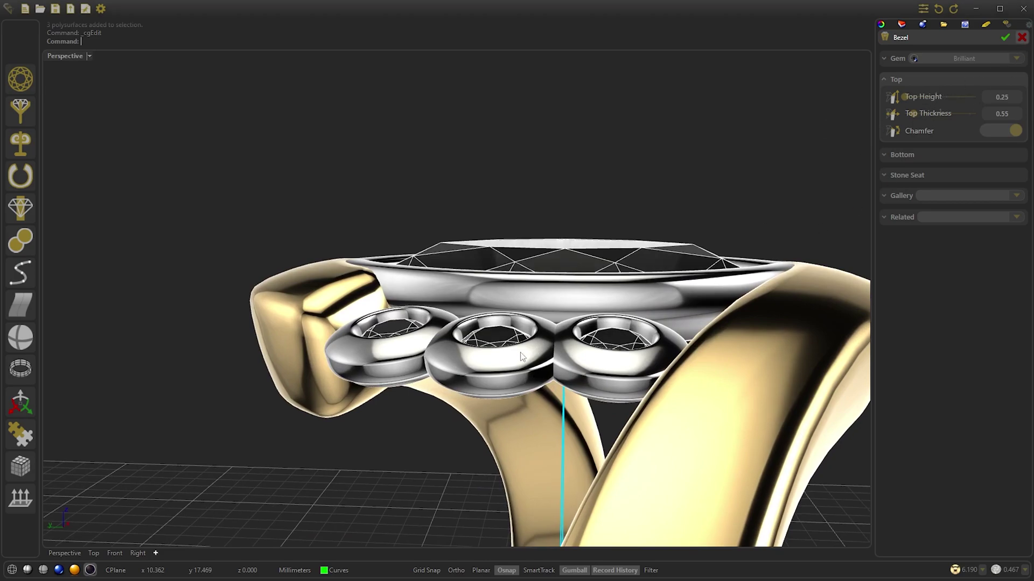
{"action": "left_click", "coordinate": [505, 377]}
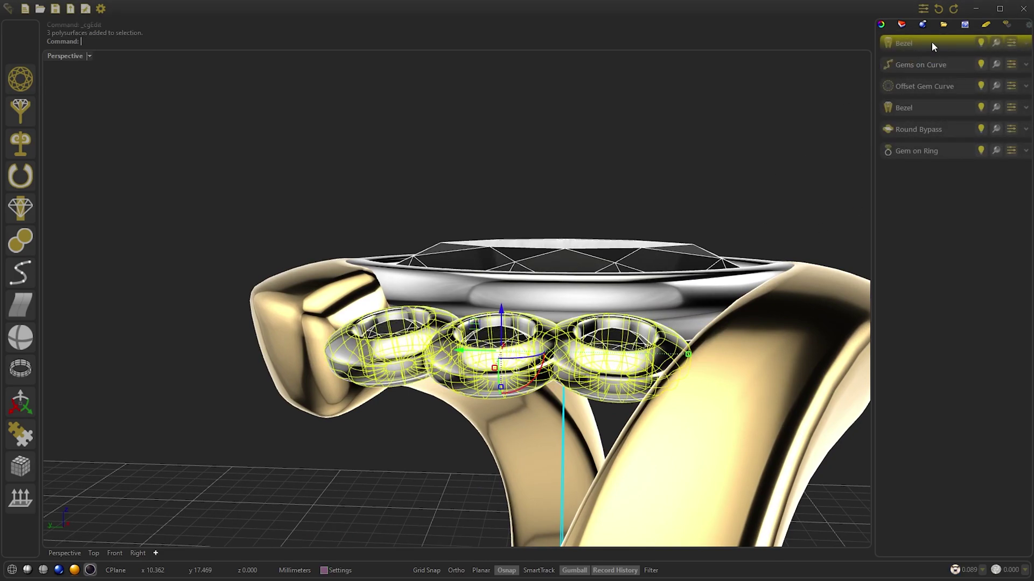
{"action": "left_click", "coordinate": [1010, 48]}
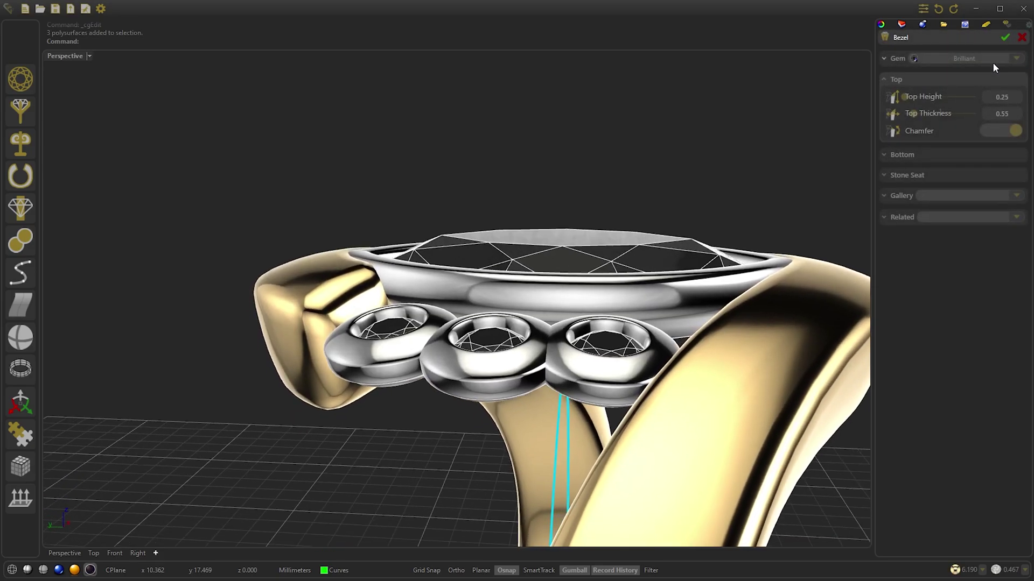
{"action": "scroll", "coordinate": [1014, 99], "scroll_direction": "down", "scroll_amount": 1}
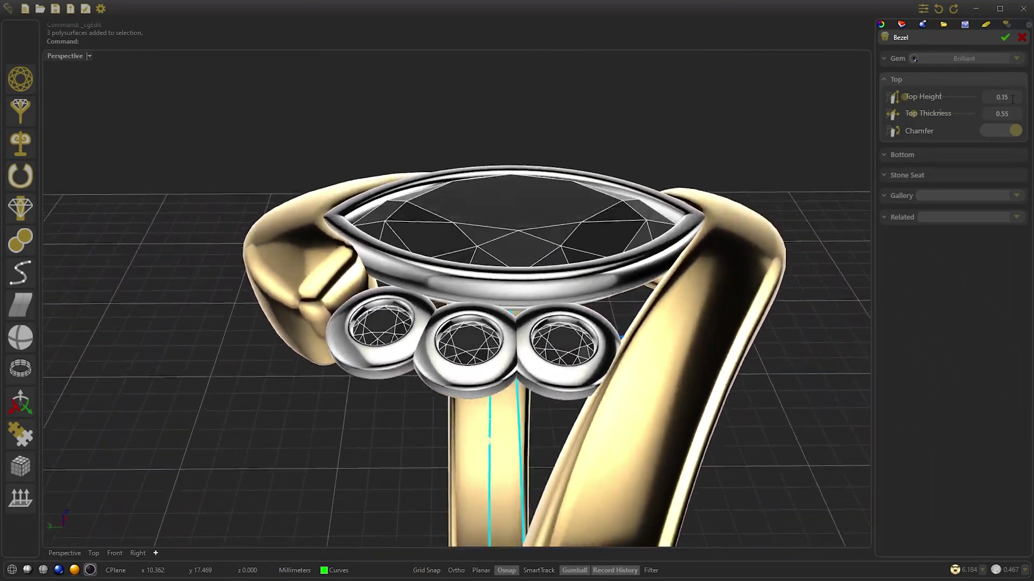
{"action": "left_click", "coordinate": [1004, 38]}
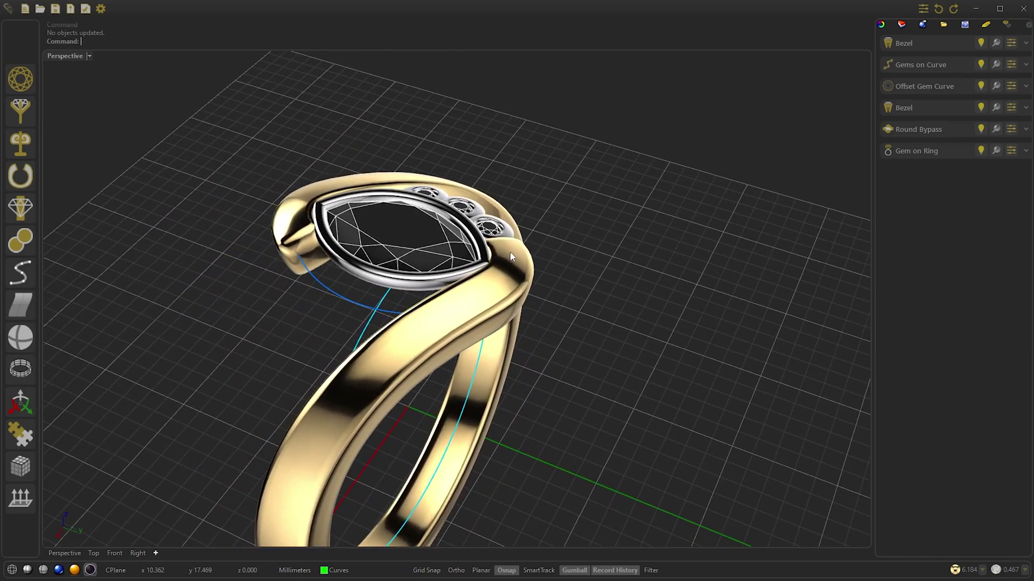
Extract an isocurve along the middle of the bypass shank's outer surface and accept it.
{"action": "left_click", "coordinate": [23, 239]}
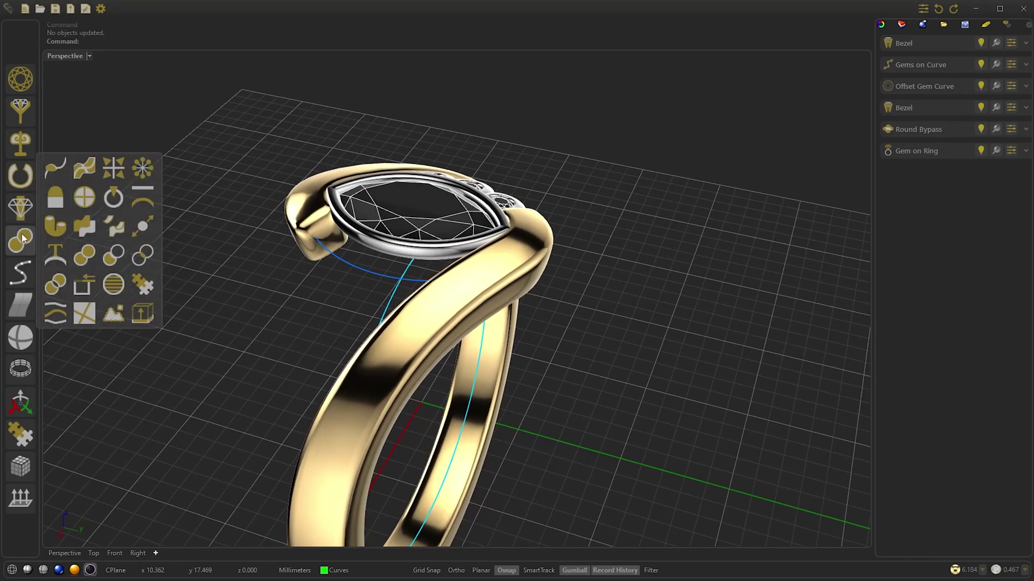
{"action": "left_click", "coordinate": [90, 314]}
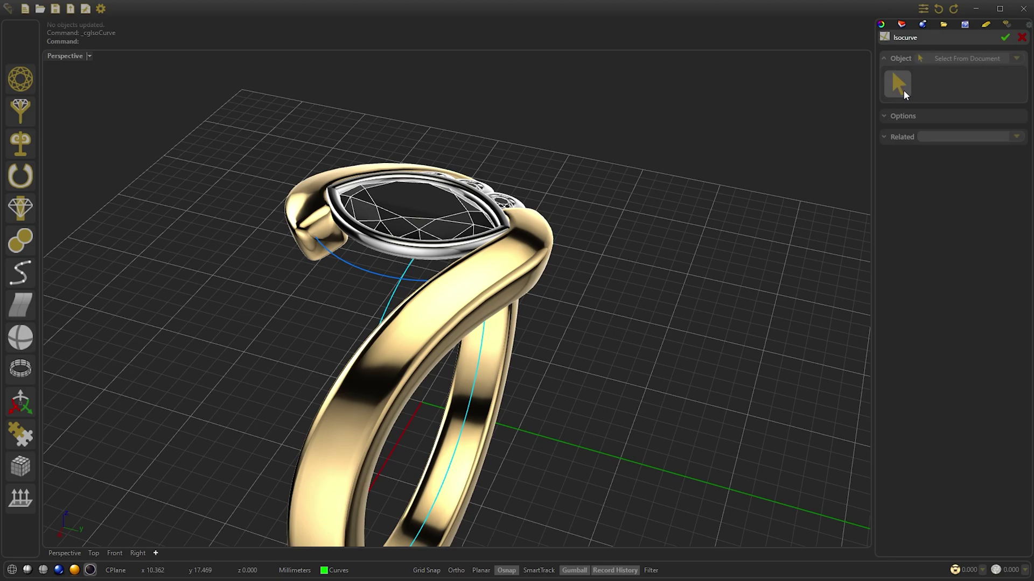
{"action": "left_click", "coordinate": [898, 85]}
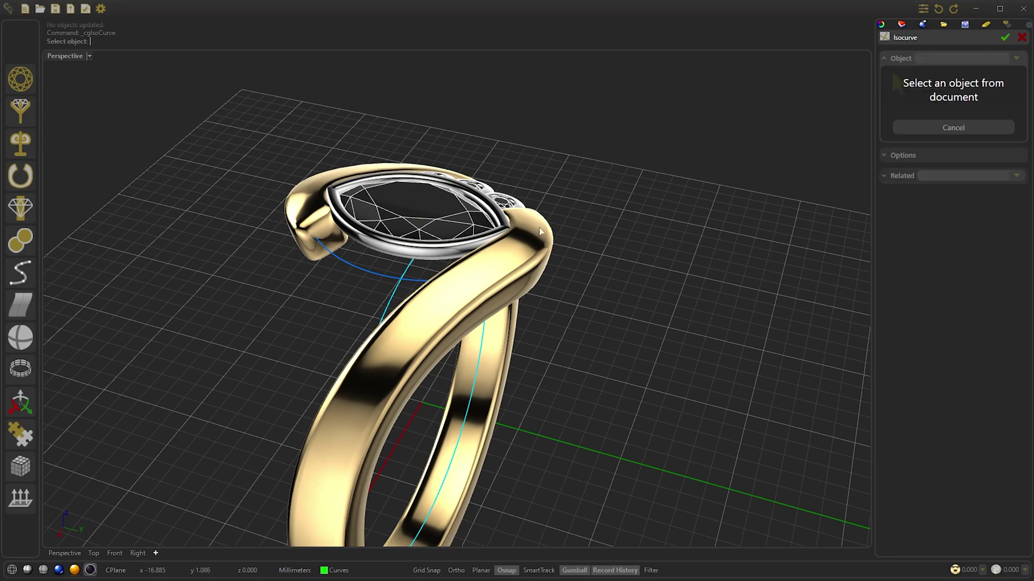
{"action": "left_click", "coordinate": [500, 275]}
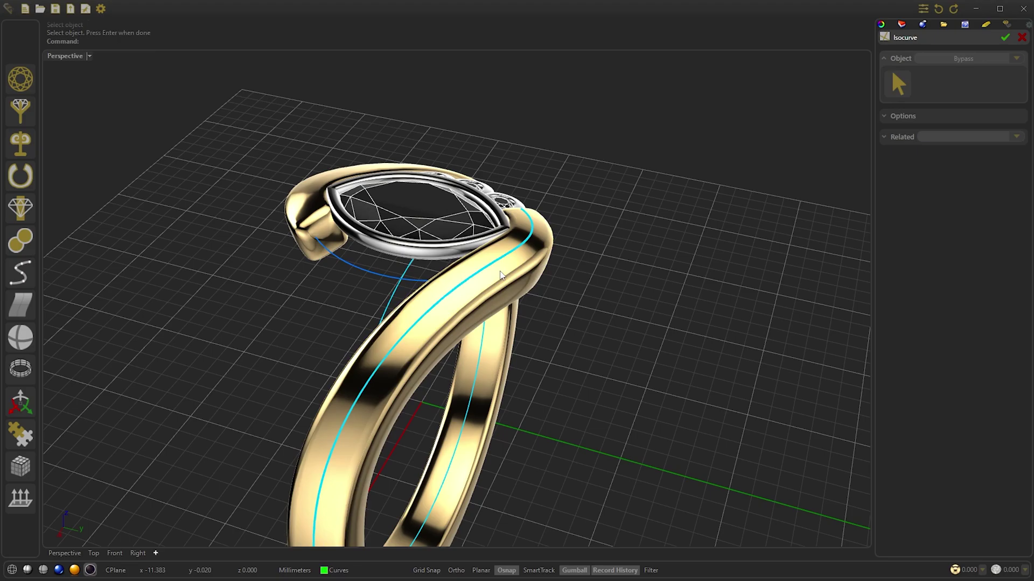
{"action": "left_click", "coordinate": [974, 115]}
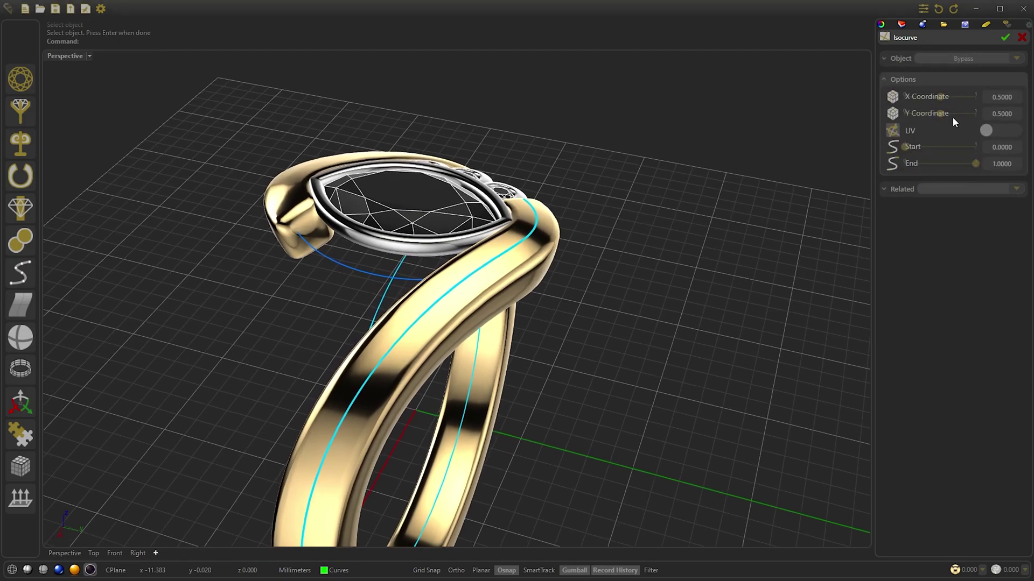
{"action": "left_click", "coordinate": [1004, 37]}
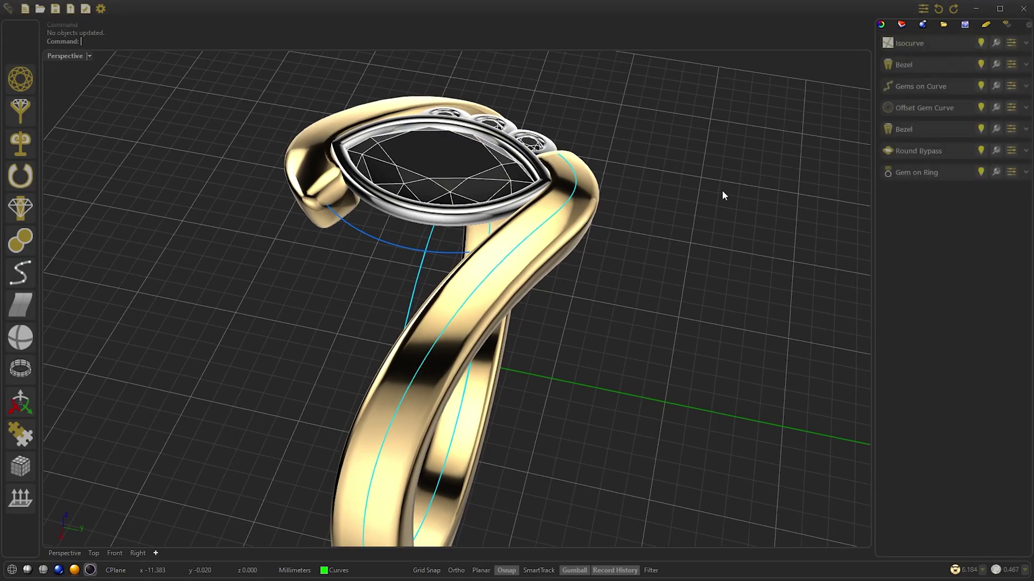
Place a row of gems along the shank's isocurve, with start point 0.0450 and end point 0.6820.
{"action": "left_click", "coordinate": [591, 227]}
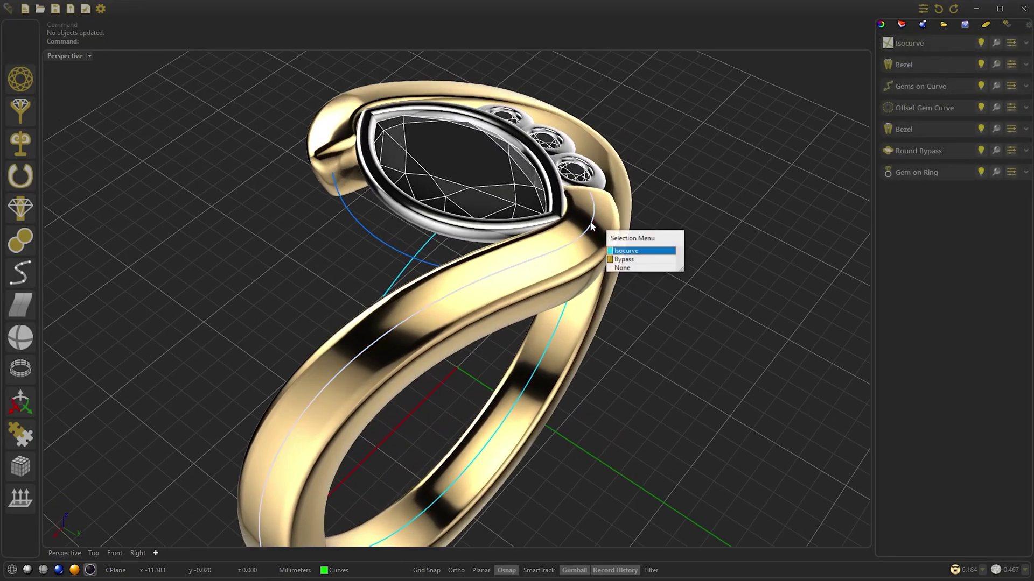
{"action": "left_click", "coordinate": [624, 250]}
{"action": "mouse_move", "coordinate": [24, 82]}
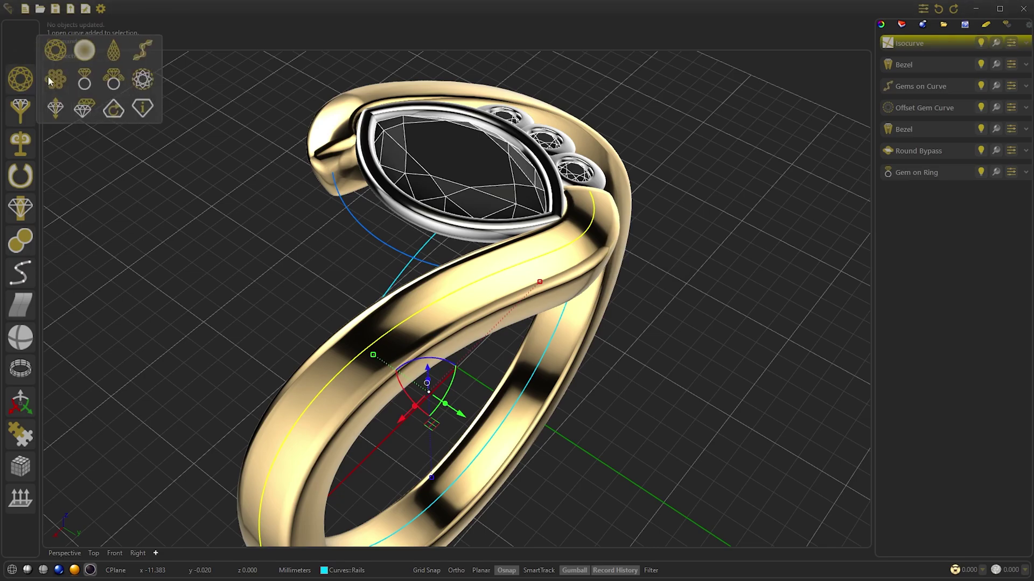
{"action": "left_click", "coordinate": [142, 50]}
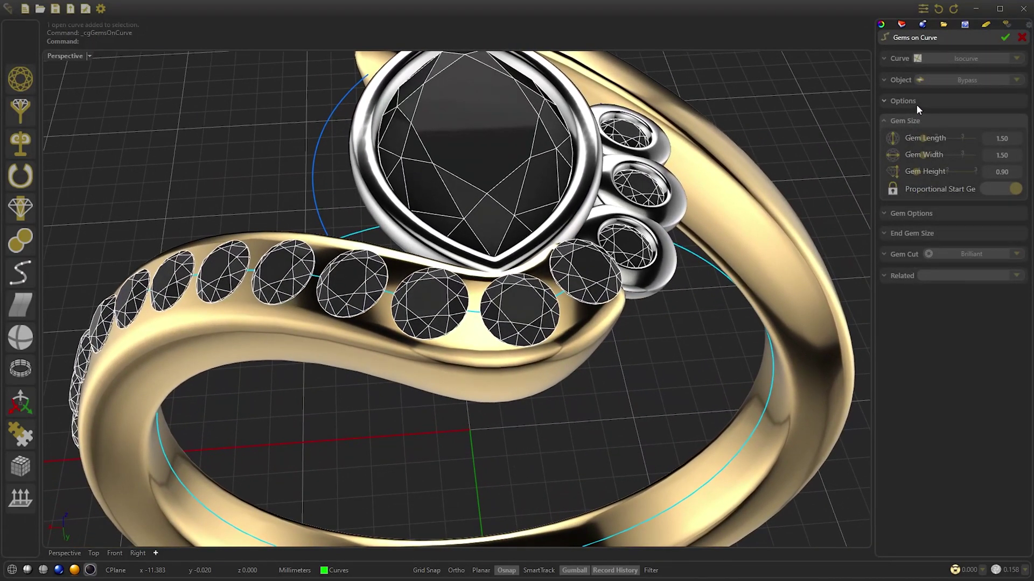
{"action": "left_click", "coordinate": [917, 104]}
{"action": "left_click", "coordinate": [1003, 152]}
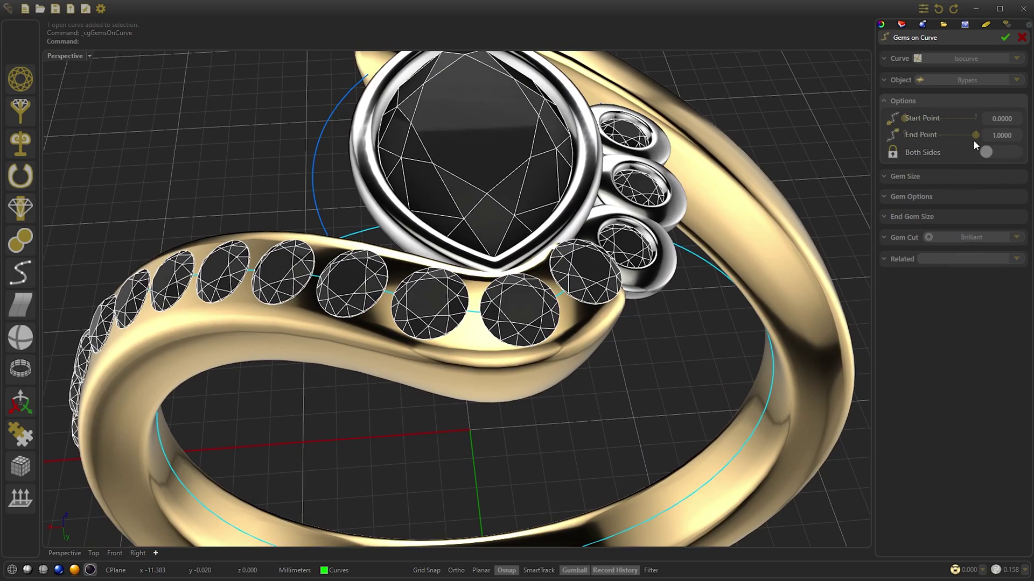
{"action": "left_click_drag", "start_coordinate": [904, 118], "coordinate": [908, 121]}
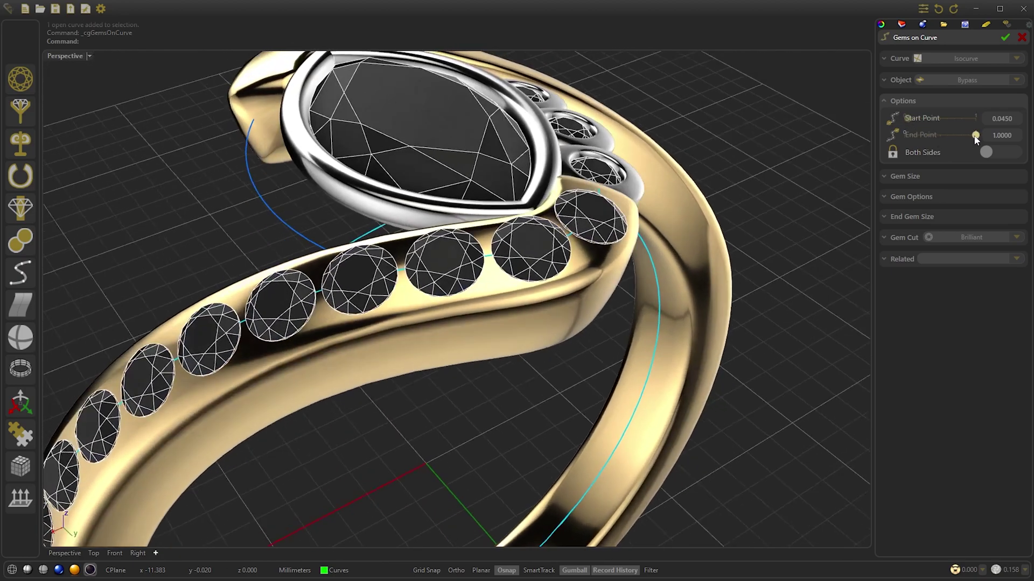
{"action": "left_click_drag", "start_coordinate": [976, 135], "coordinate": [954, 136]}
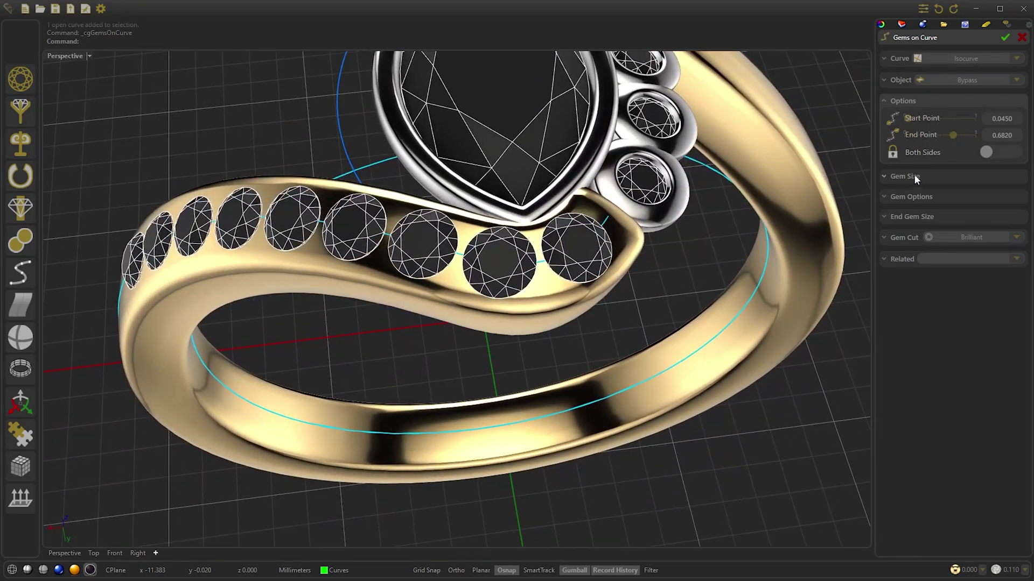
Set the row's gem length and width to 1.20, start point to 0.0400 and placement to Table, and accept the gems.
{"action": "left_click", "coordinate": [910, 176]}
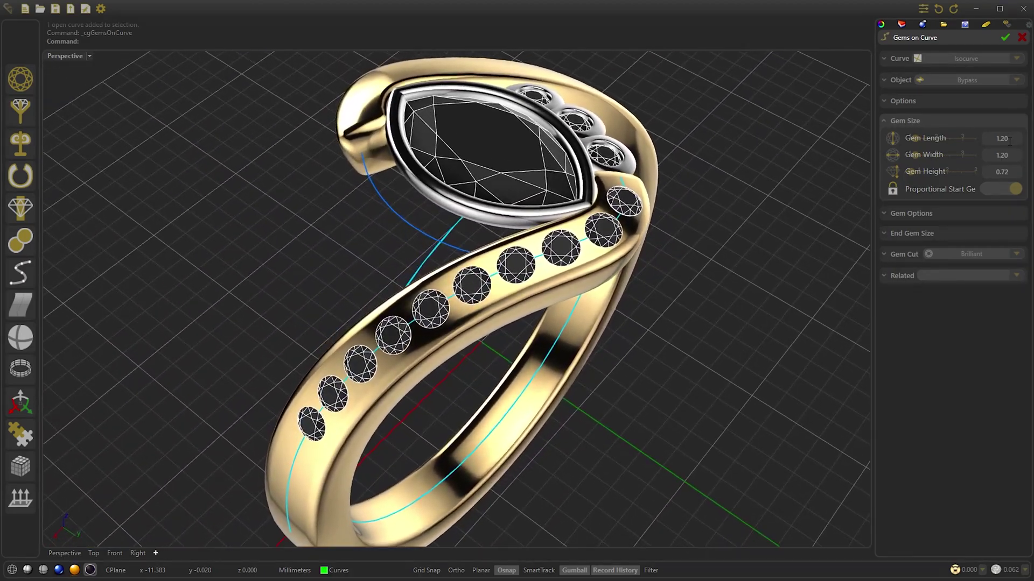
{"action": "left_click", "coordinate": [926, 102]}
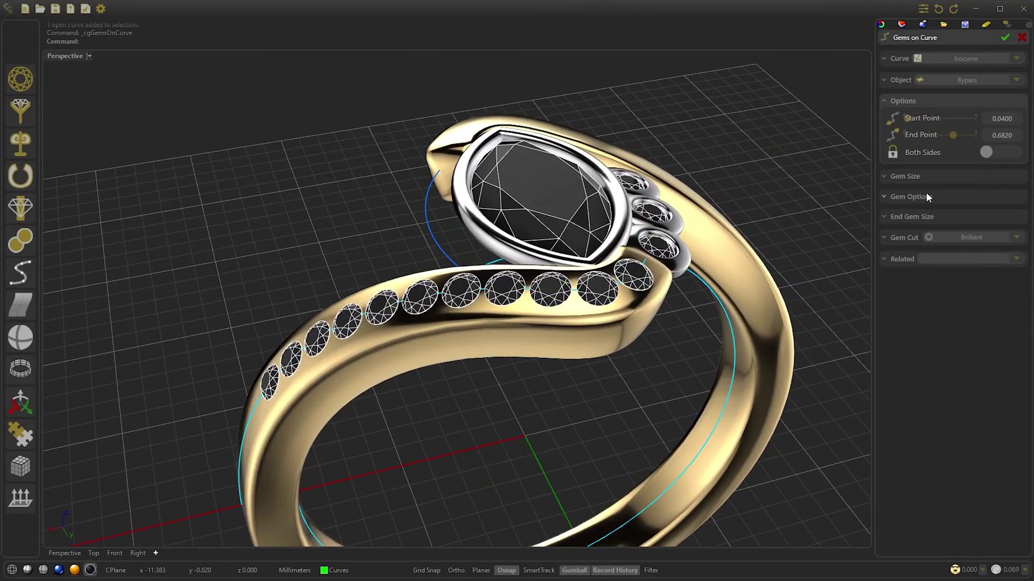
{"action": "left_click", "coordinate": [930, 196]}
{"action": "left_click", "coordinate": [1010, 175]}
{"action": "left_click", "coordinate": [995, 217]}
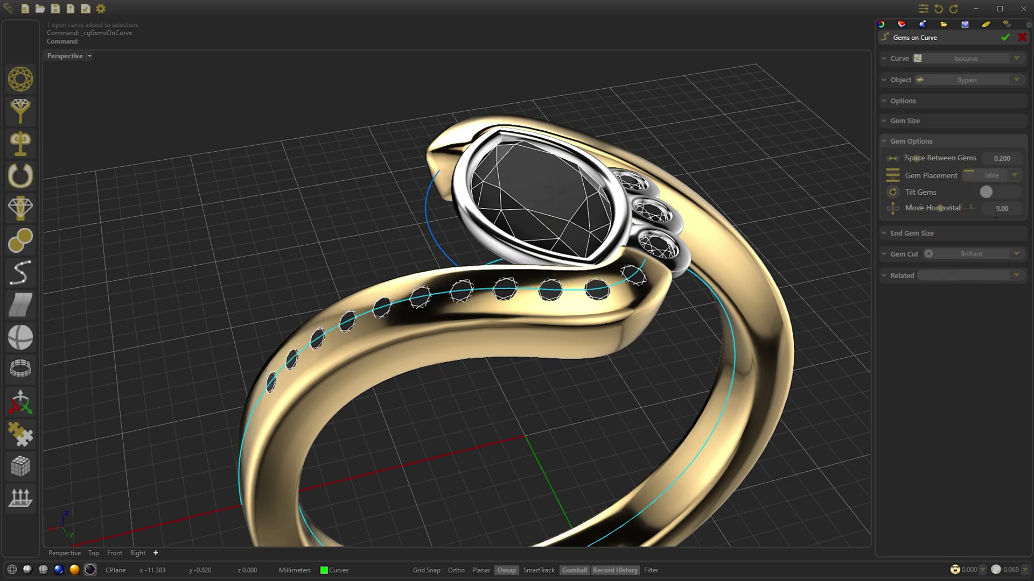
{"action": "left_click", "coordinate": [1004, 37]}
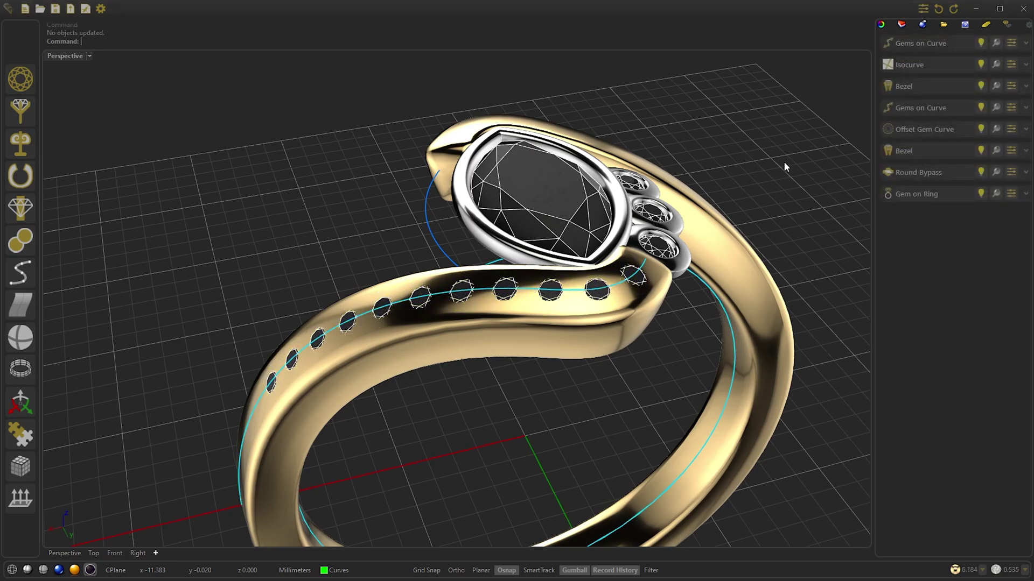
Add a Prongs Row to the new line of gems on the shank.
{"action": "scroll", "coordinate": [587, 298], "scroll_direction": "up", "scroll_amount": 5}
{"action": "left_click", "coordinate": [581, 275]}
{"action": "left_click", "coordinate": [614, 312]}
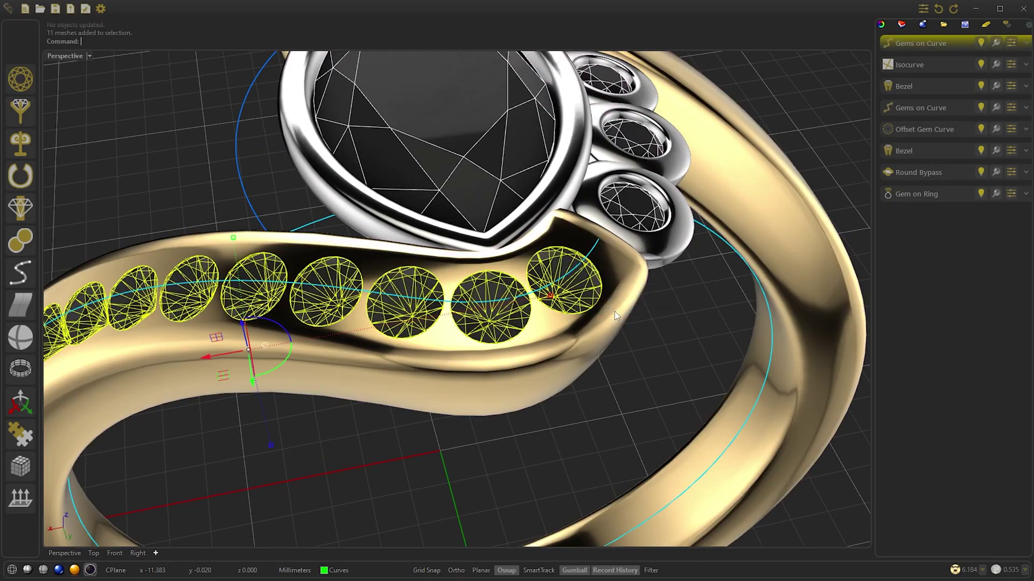
{"action": "left_click", "coordinate": [27, 108]}
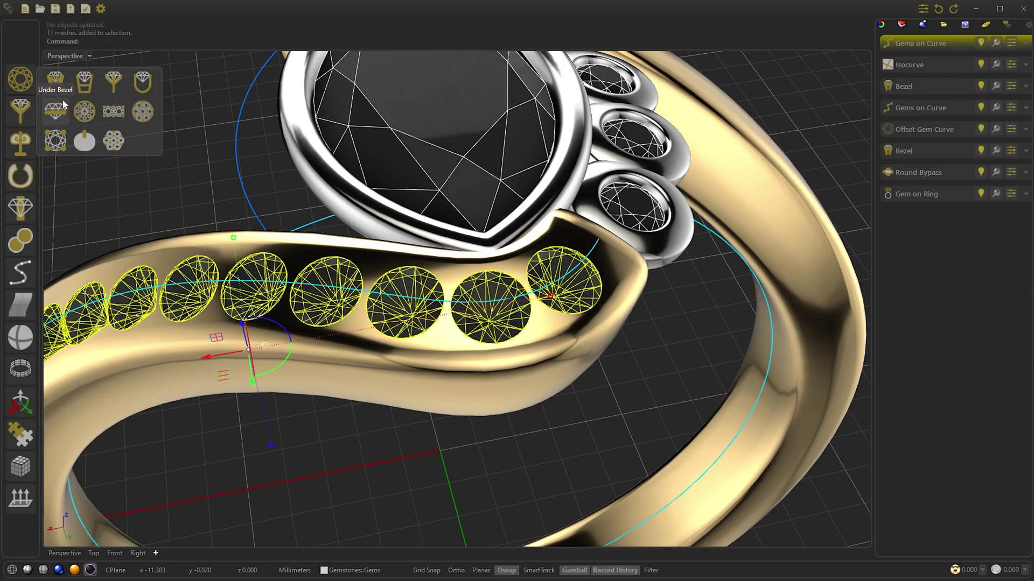
{"action": "left_click", "coordinate": [113, 112]}
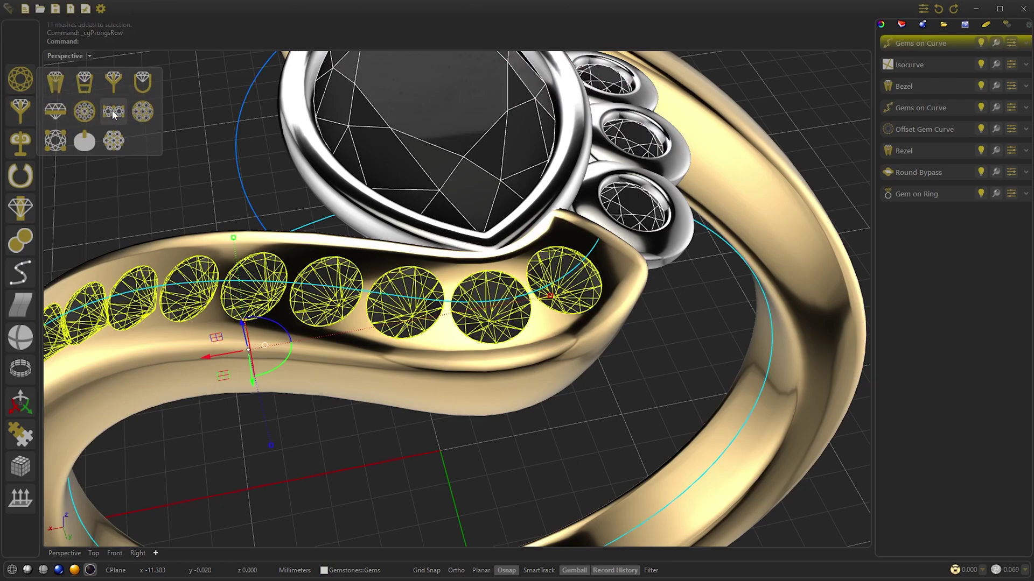
{"action": "right_click_drag", "start_coordinate": [622, 245], "coordinate": [579, 248]}
{"action": "scroll", "coordinate": [579, 247], "scroll_direction": "up", "scroll_amount": 2}
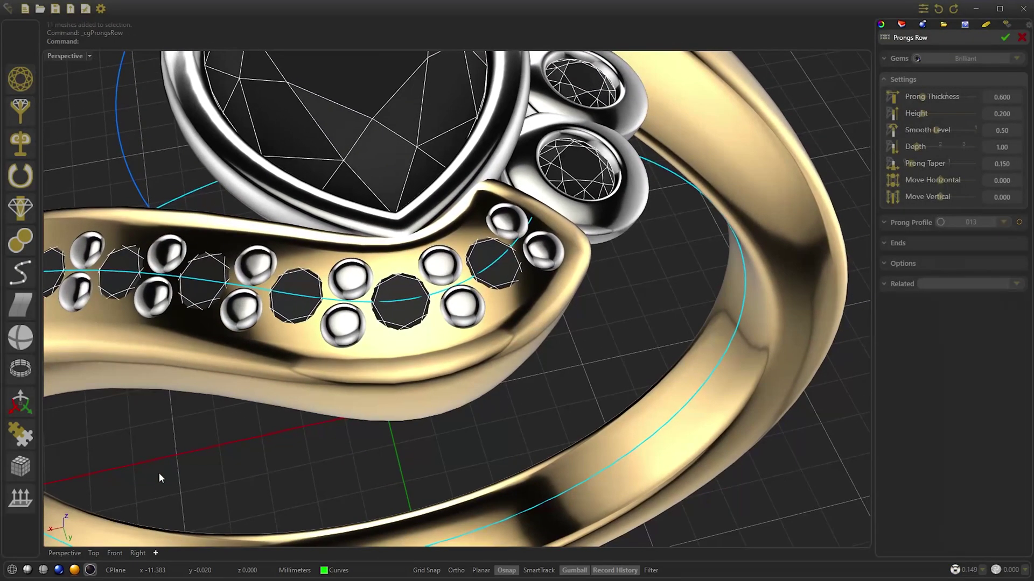
{"action": "right_click_drag", "start_coordinate": [574, 317], "coordinate": [578, 320]}
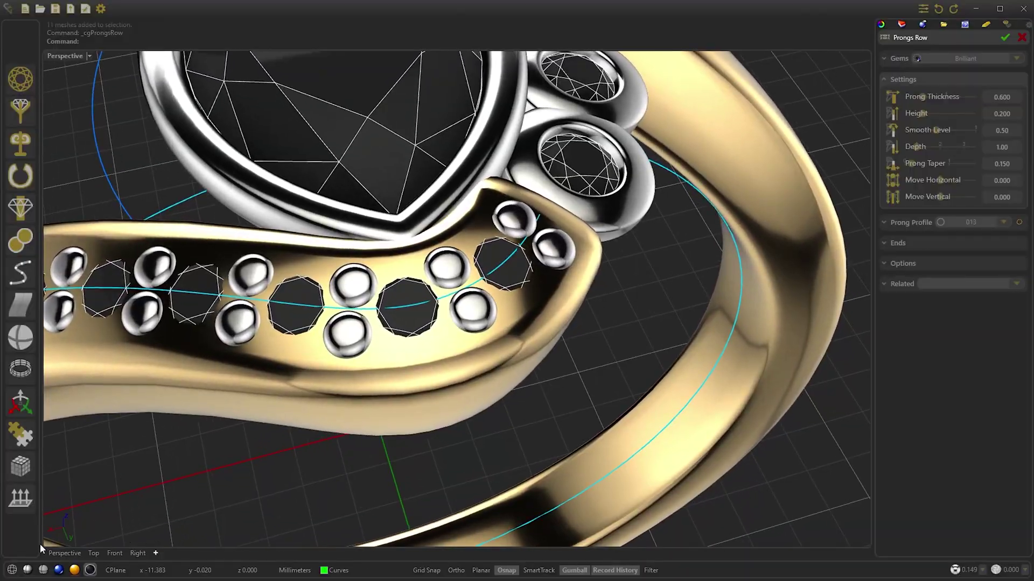
Show the ring in a see-through display mode and set the row's prong thickness to 0.550 and horizontal move to 0.150.
{"action": "left_click", "coordinate": [12, 570]}
{"action": "mouse_move", "coordinate": [302, 409]}
{"action": "right_mouse_down"}
{"action": "mouse_move", "coordinate": [525, 305]}
{"action": "mouse_move", "coordinate": [451, 212]}
{"action": "mouse_move", "coordinate": [466, 353]}
{"action": "mouse_move", "coordinate": [469, 301]}
{"action": "mouse_move", "coordinate": [147, 528]}
{"action": "mouse_move", "coordinate": [77, 551]}
{"action": "mouse_move", "coordinate": [449, 365]}
{"action": "mouse_move", "coordinate": [477, 338]}
{"action": "mouse_move", "coordinate": [486, 369]}
{"action": "mouse_move", "coordinate": [524, 368]}
{"action": "mouse_move", "coordinate": [578, 396]}
{"action": "right_mouse_up"}
{"action": "left_click", "coordinate": [44, 570]}
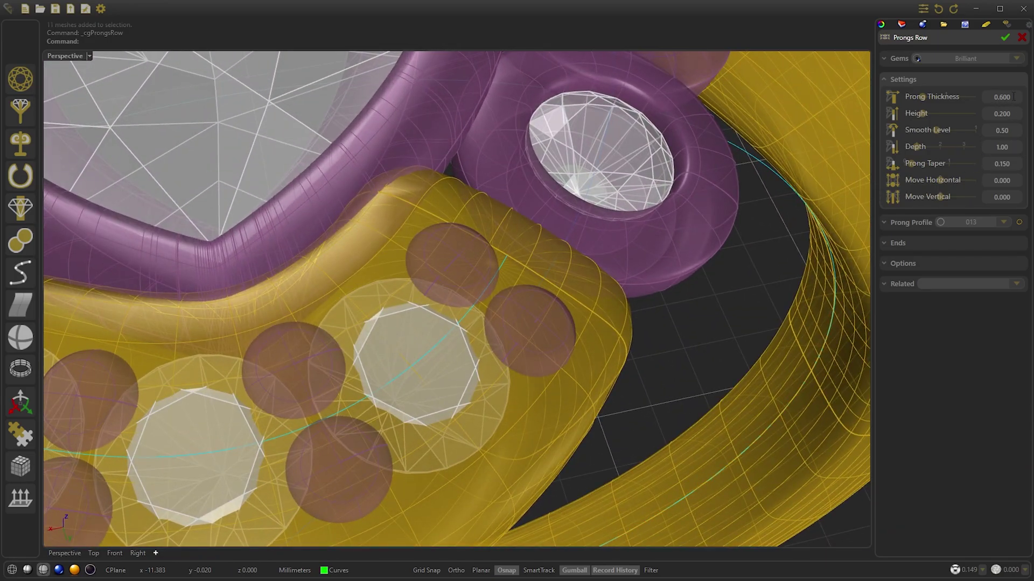
{"action": "scroll", "coordinate": [1013, 97], "scroll_direction": "down", "scroll_amount": 1}
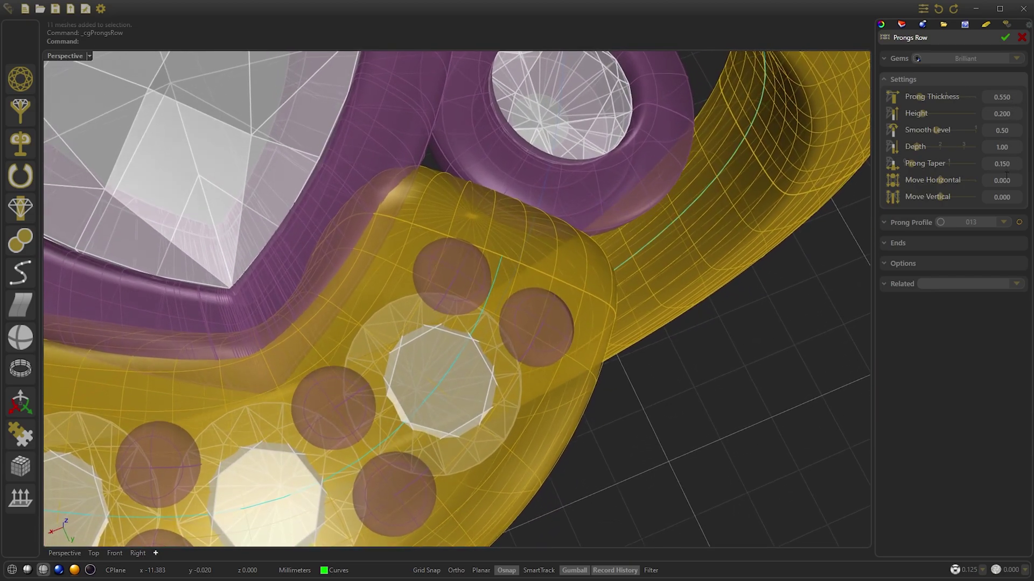
{"action": "scroll", "coordinate": [1010, 181], "scroll_direction": "up", "scroll_amount": 10}
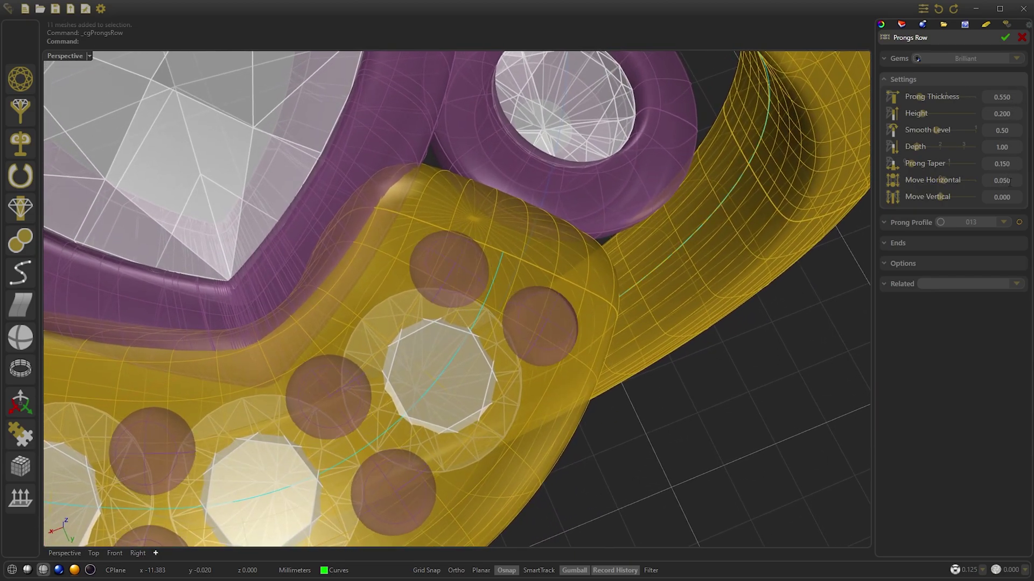
{"action": "scroll", "coordinate": [1010, 181], "scroll_direction": "up", "scroll_amount": 5}
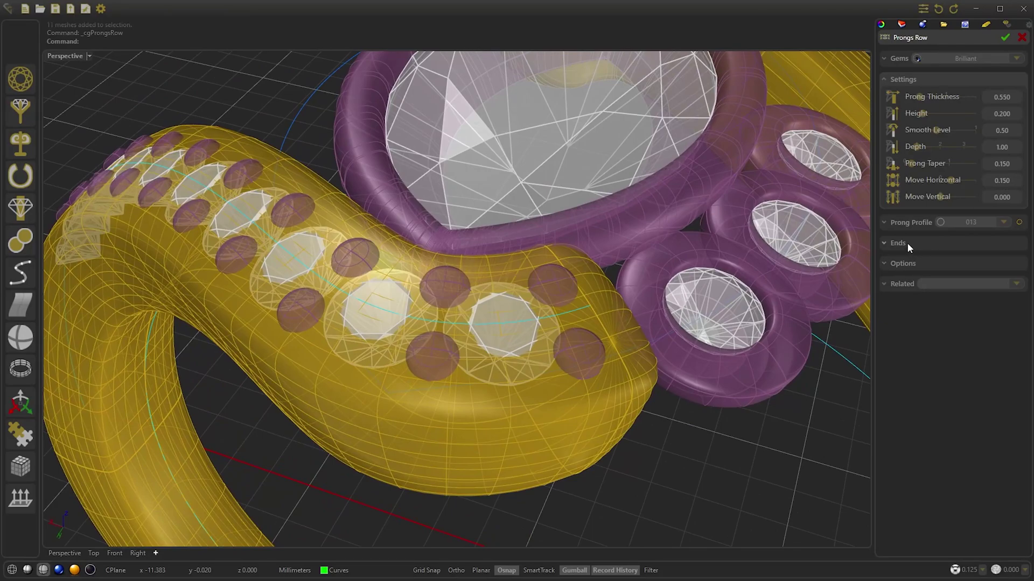
Enable single start and end prongs, set the prong height to 0.100, and accept the prongs row.
{"action": "left_click", "coordinate": [906, 243]}
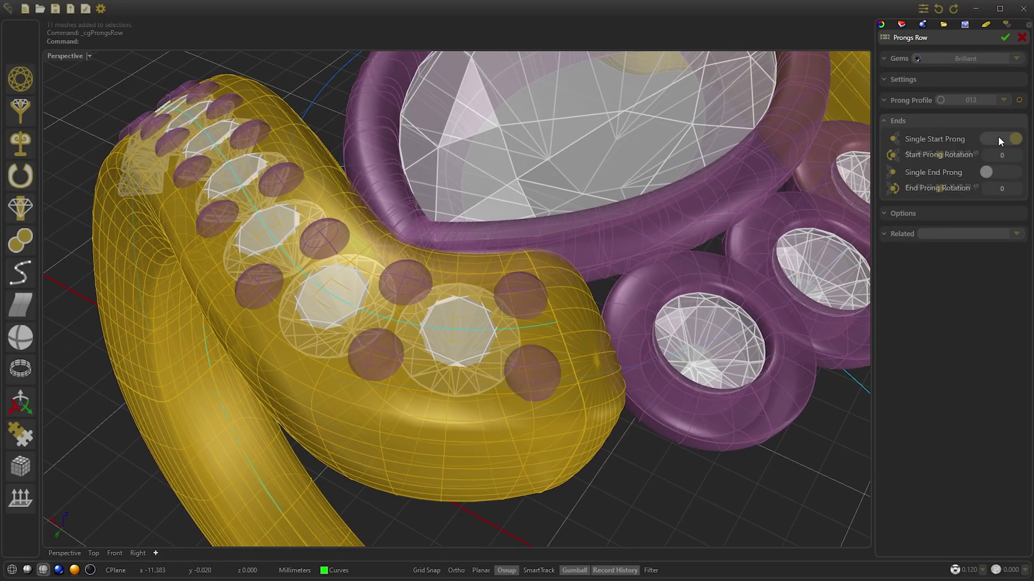
{"action": "left_click", "coordinate": [990, 172]}
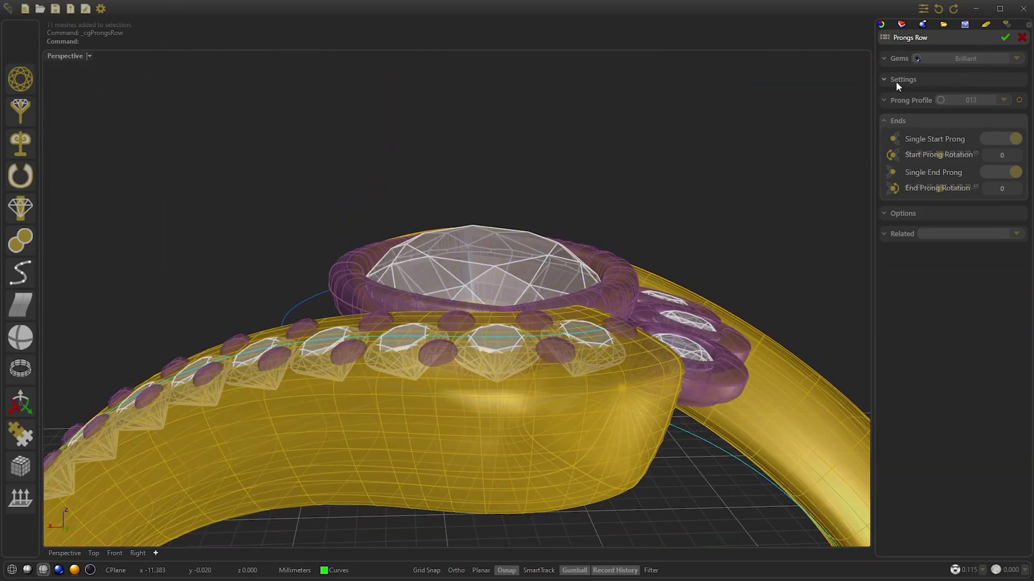
{"action": "left_click", "coordinate": [897, 82]}
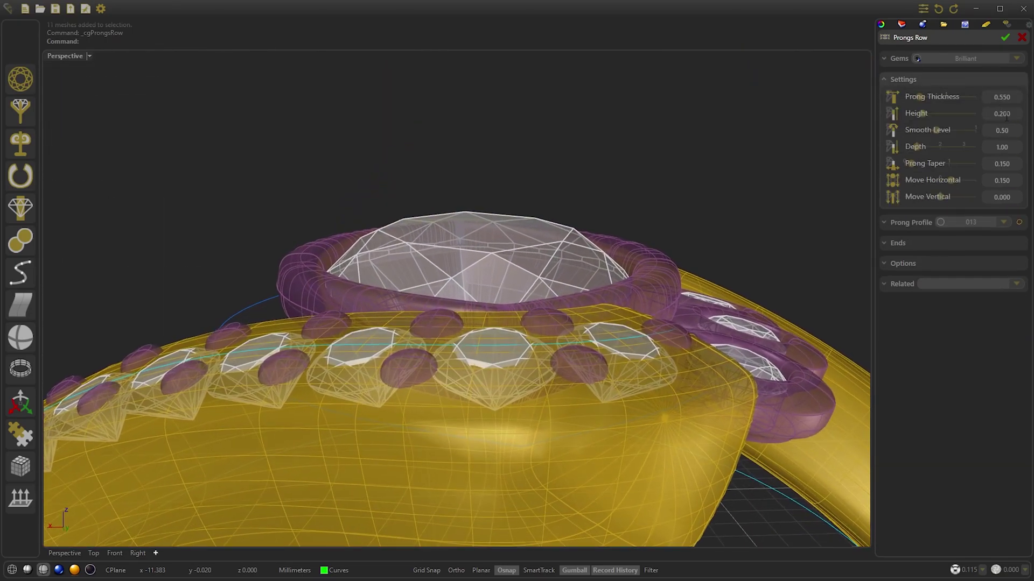
{"action": "scroll", "coordinate": [1010, 115], "scroll_direction": "down", "scroll_amount": 2}
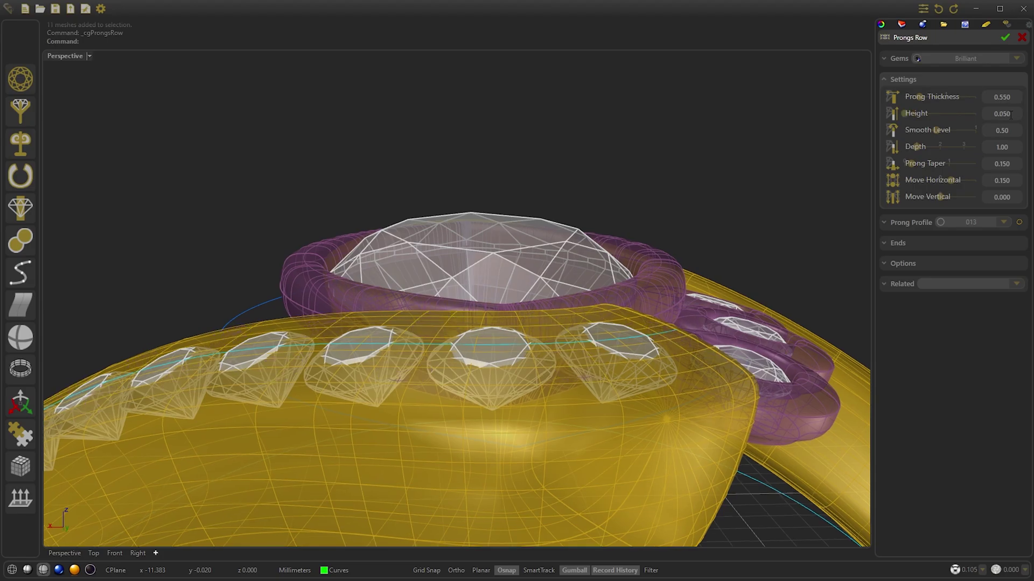
{"action": "scroll", "coordinate": [1010, 115], "scroll_direction": "up", "scroll_amount": 1}
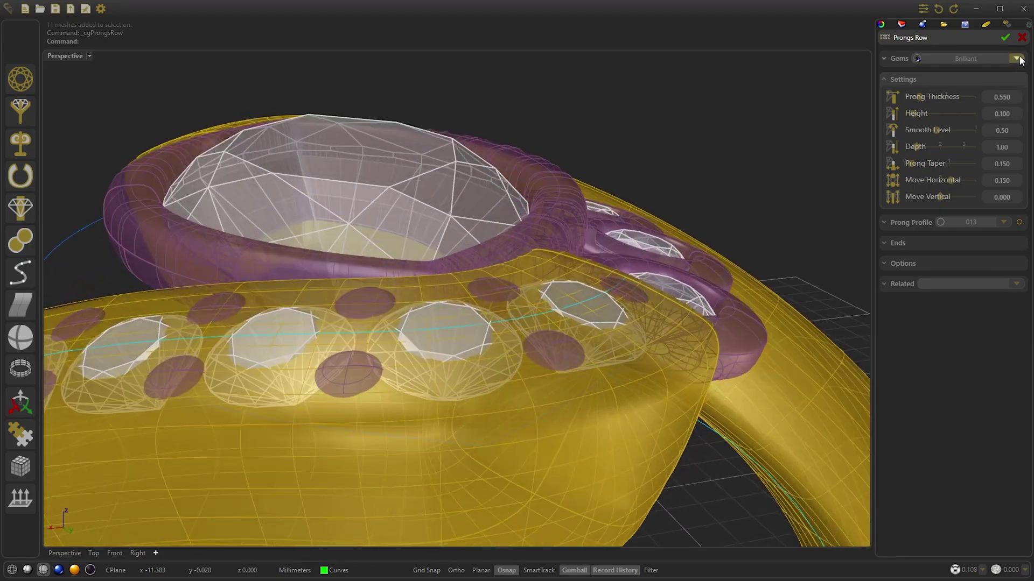
{"action": "left_click", "coordinate": [1005, 38]}
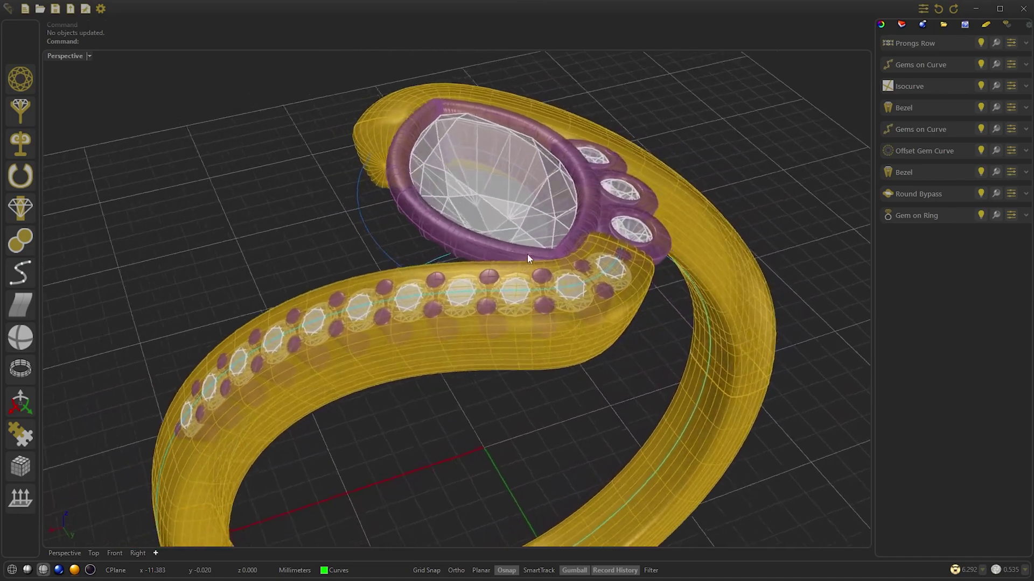
Add a Channel Cutter along the shank's gem row and give both of its ends Round caps.
{"action": "left_click", "coordinate": [23, 215]}
{"action": "left_click", "coordinate": [93, 183]}
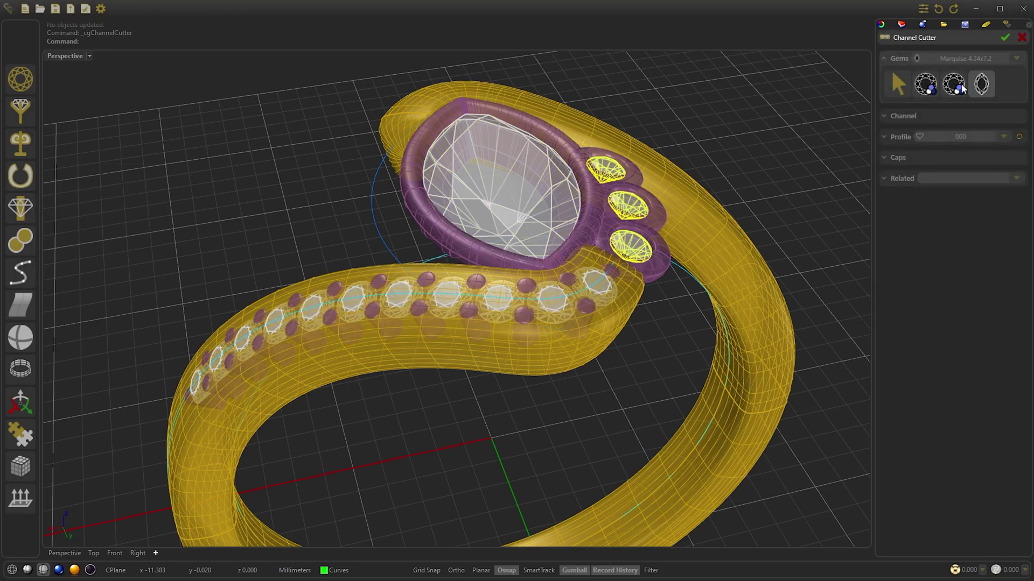
{"action": "left_click", "coordinate": [925, 83]}
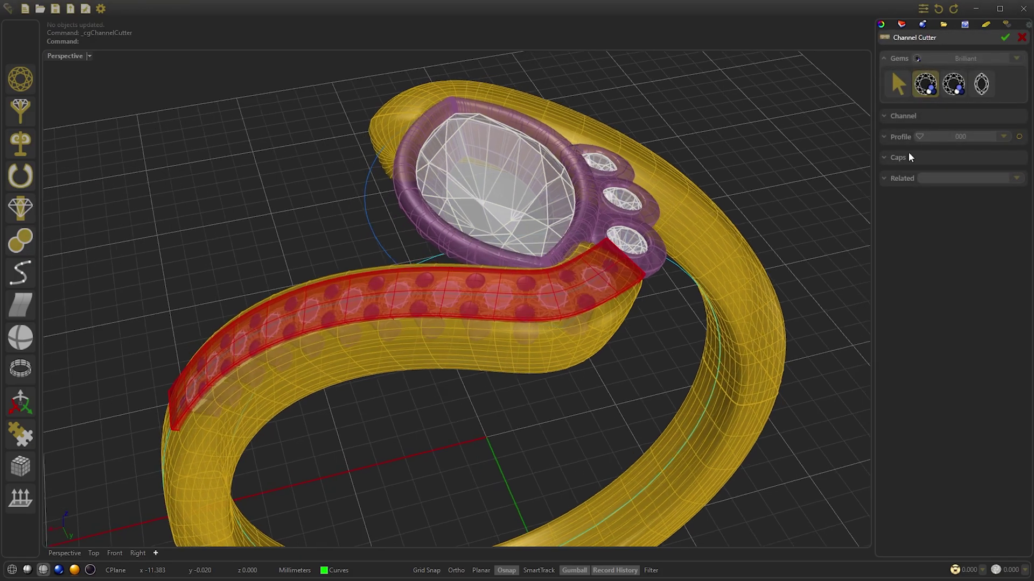
{"action": "left_click", "coordinate": [907, 156]}
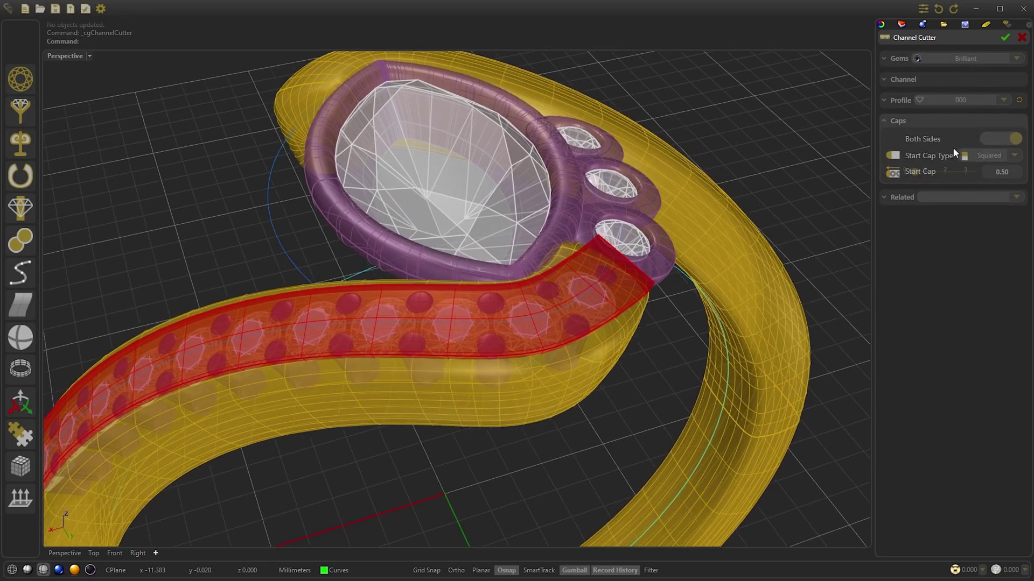
{"action": "left_click", "coordinate": [995, 156]}
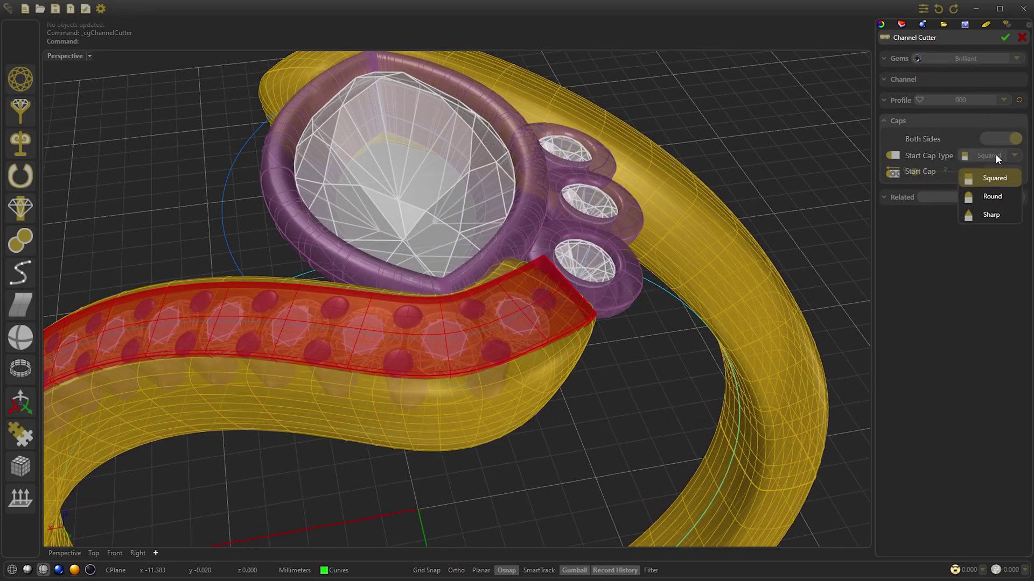
{"action": "left_click", "coordinate": [994, 197]}
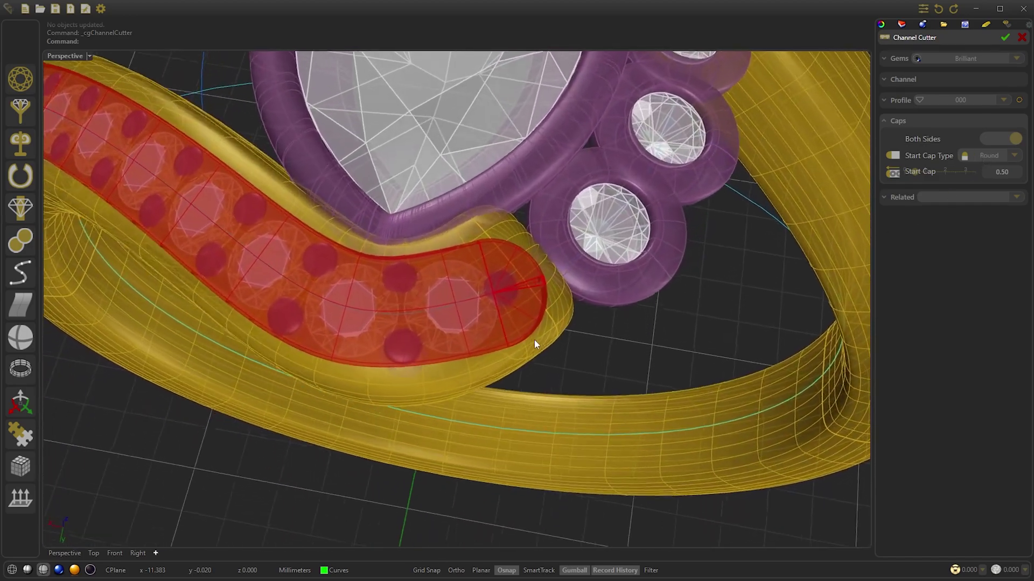
Make the channel cutter's caps independent, set the end cap to 0.30 and the start cap to 0.40, and accept the cutter.
{"action": "left_click", "coordinate": [1003, 137]}
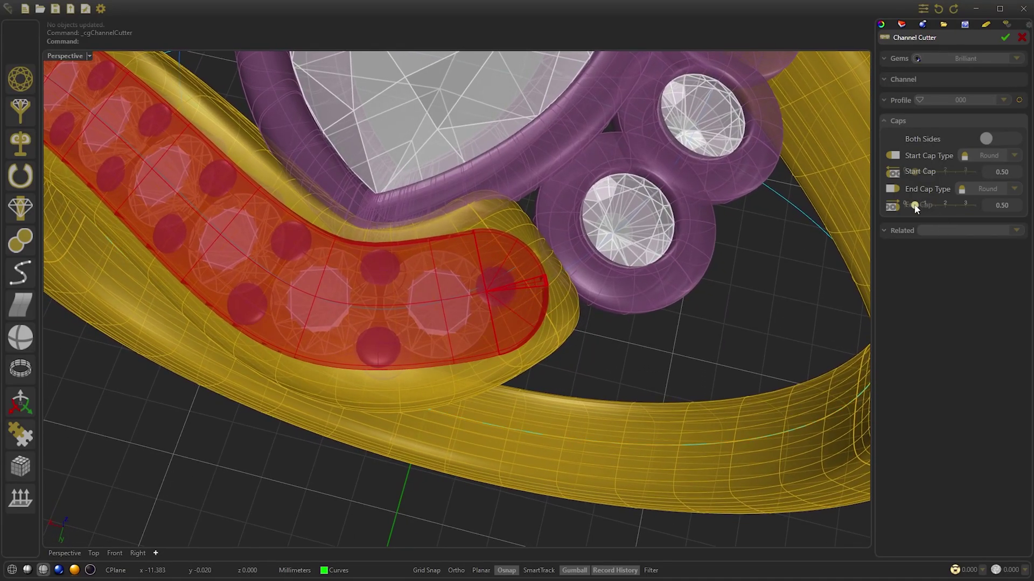
{"action": "scroll", "coordinate": [914, 204], "scroll_direction": "down", "scroll_amount": 1}
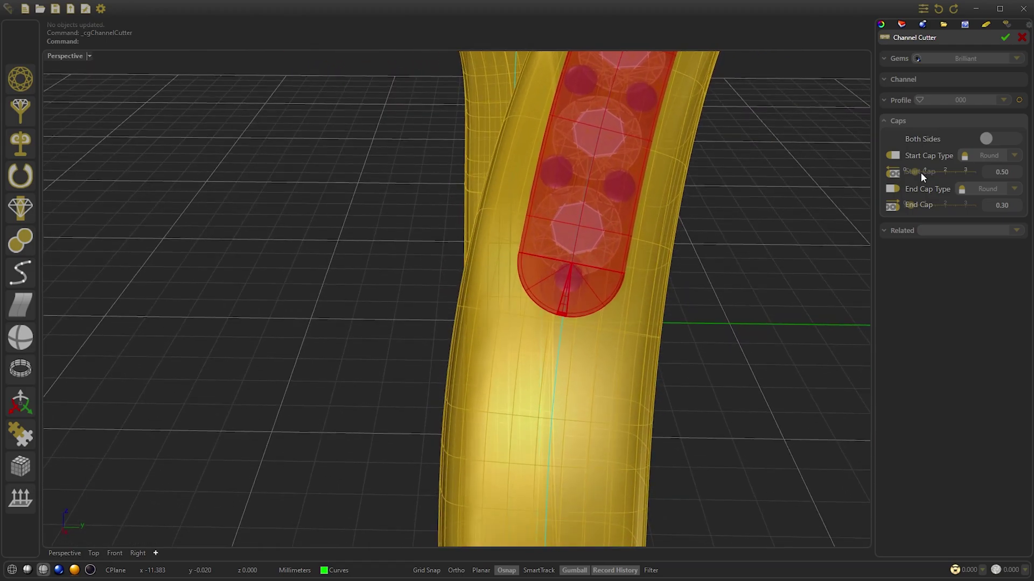
{"action": "scroll", "coordinate": [921, 176], "scroll_direction": "down", "scroll_amount": 1}
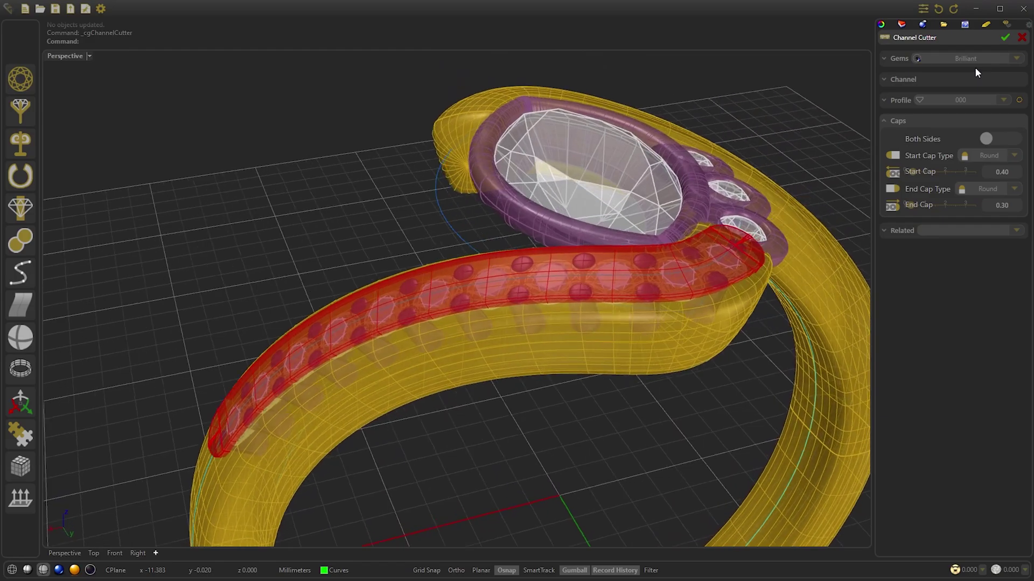
{"action": "left_click", "coordinate": [1004, 38]}
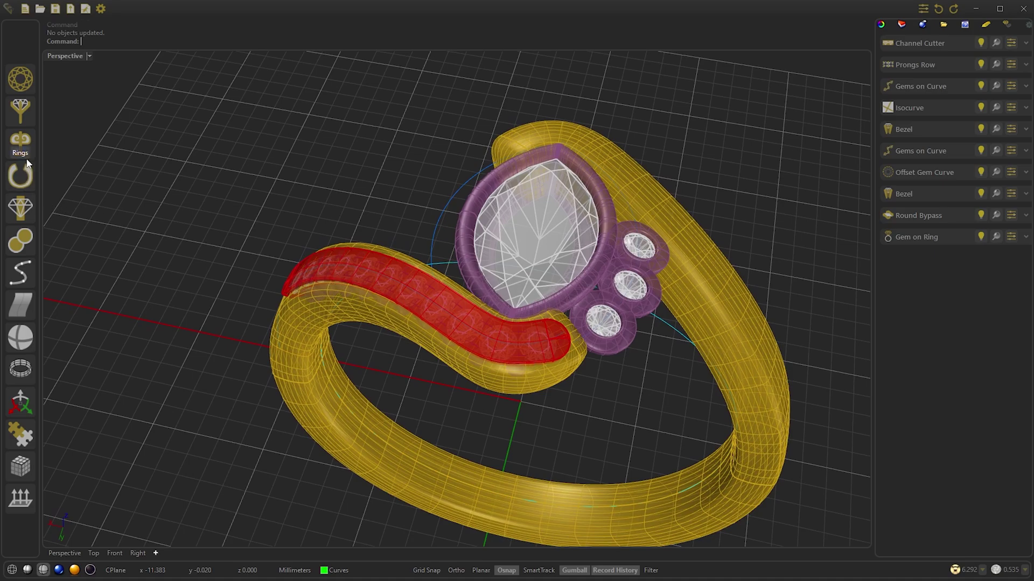
Mirror the three side gems and their bezels diagonally to the opposite side of the marquise gem.
{"action": "left_click", "coordinate": [22, 252]}
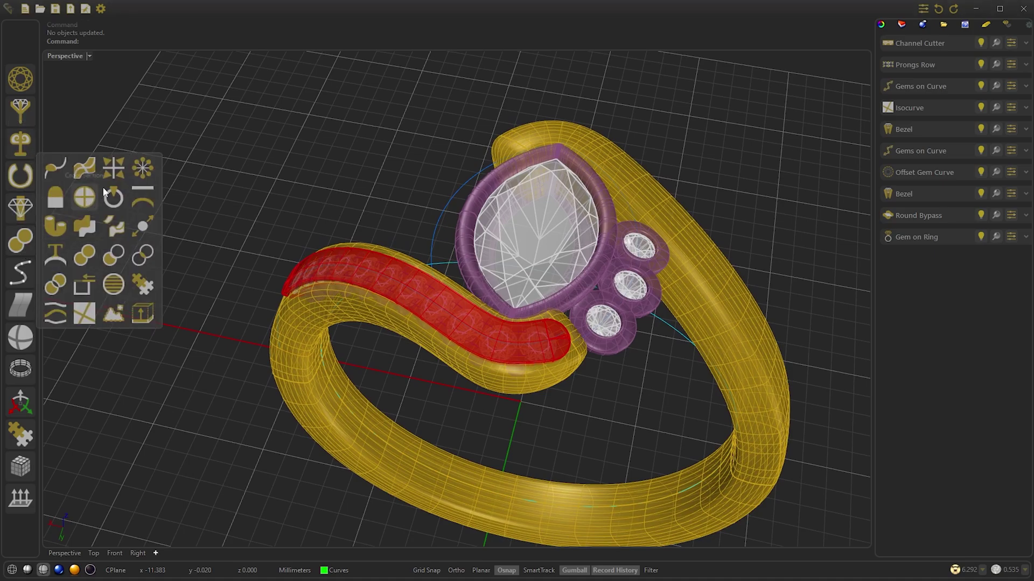
{"action": "left_click", "coordinate": [114, 170]}
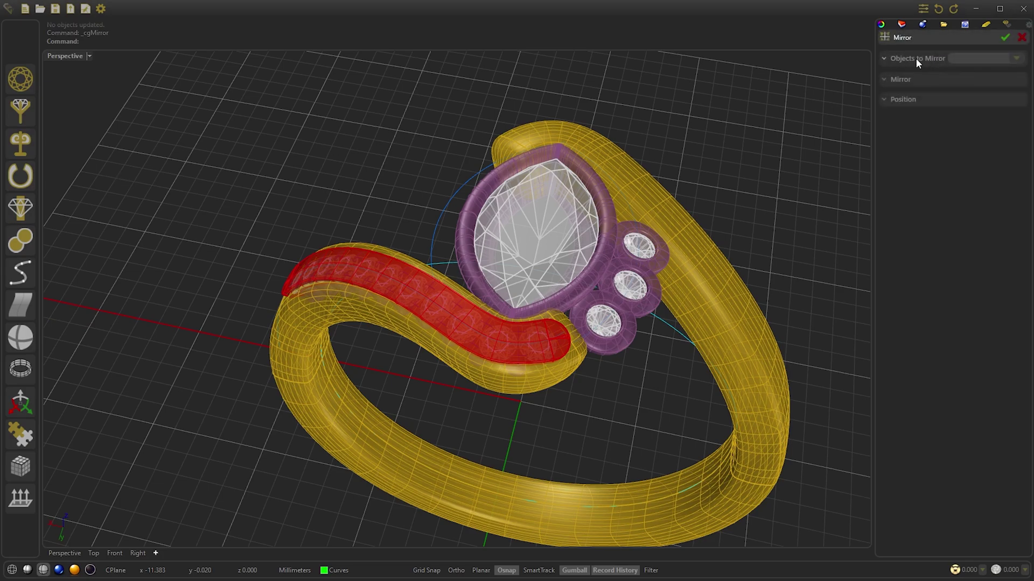
{"action": "left_click", "coordinate": [916, 59]}
{"action": "left_click", "coordinate": [946, 86]}
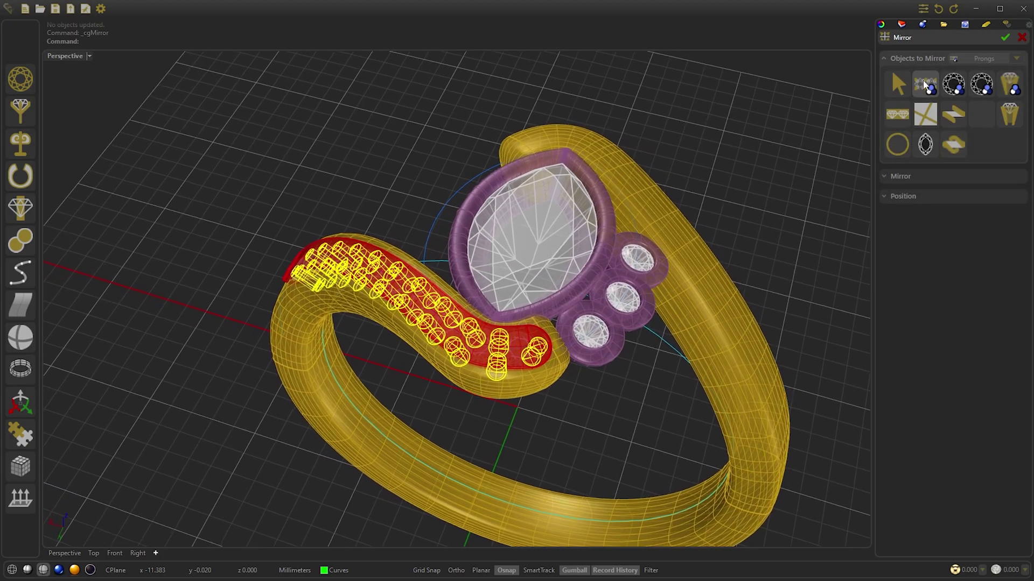
{"action": "left_click", "coordinate": [971, 89]}
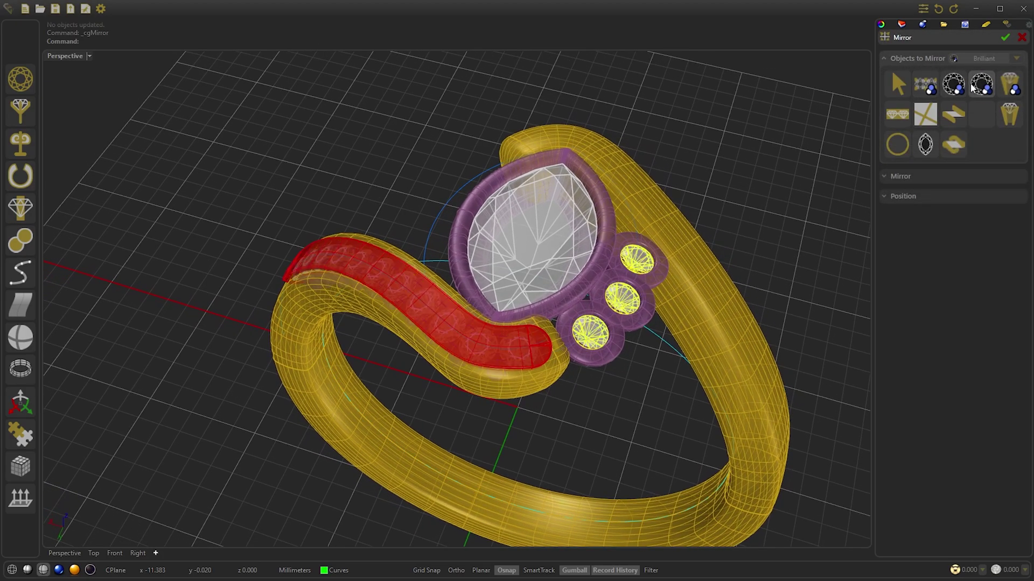
{"action": "left_click", "coordinate": [964, 89]}
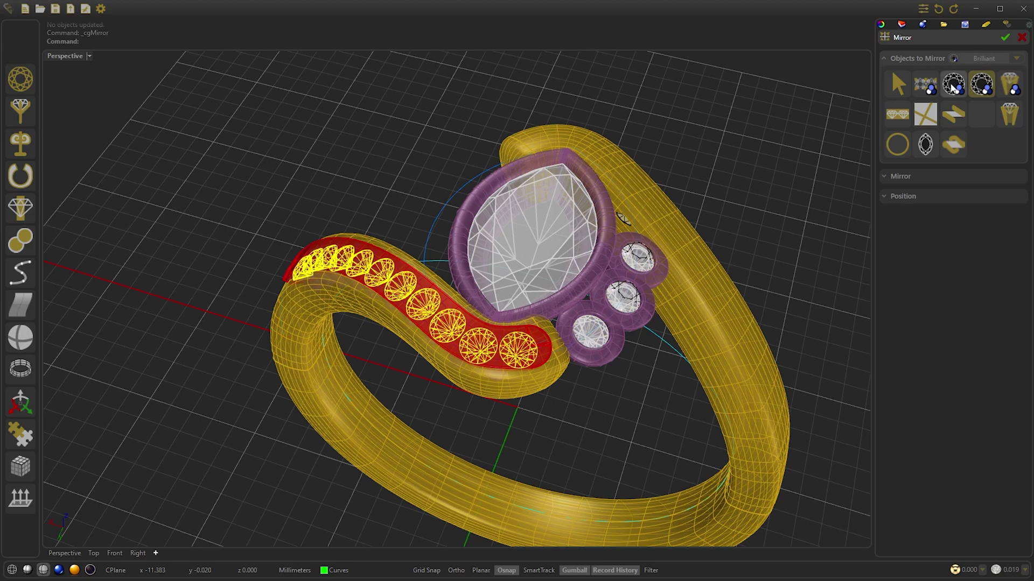
{"action": "left_click", "coordinate": [1010, 86]}
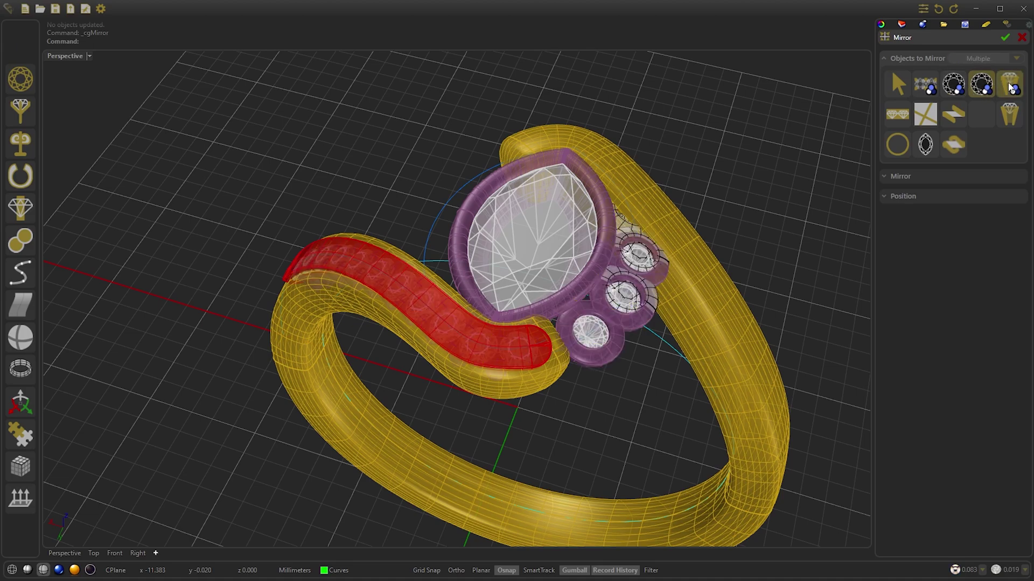
{"action": "left_click", "coordinate": [908, 176]}
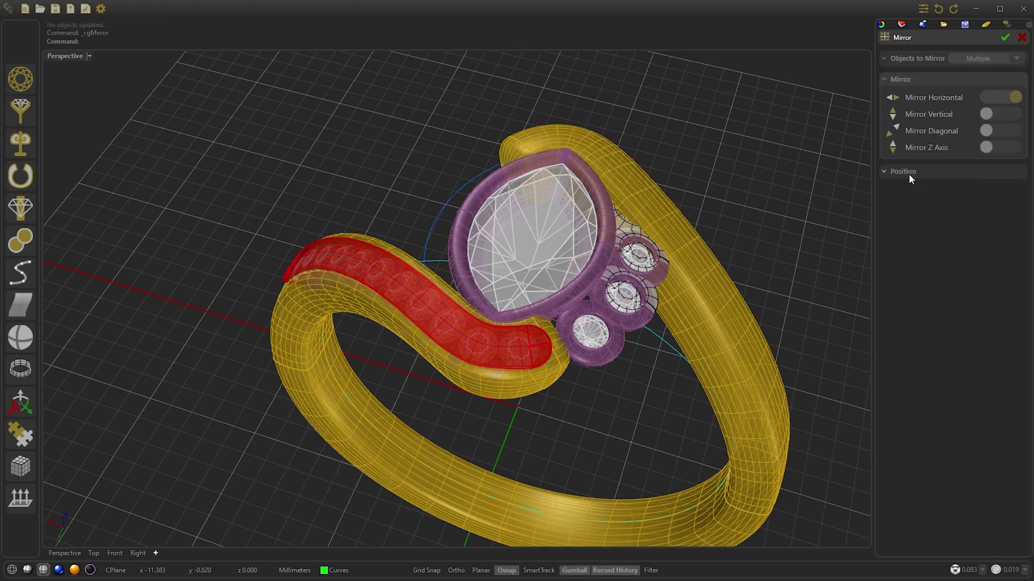
{"action": "left_click", "coordinate": [997, 131]}
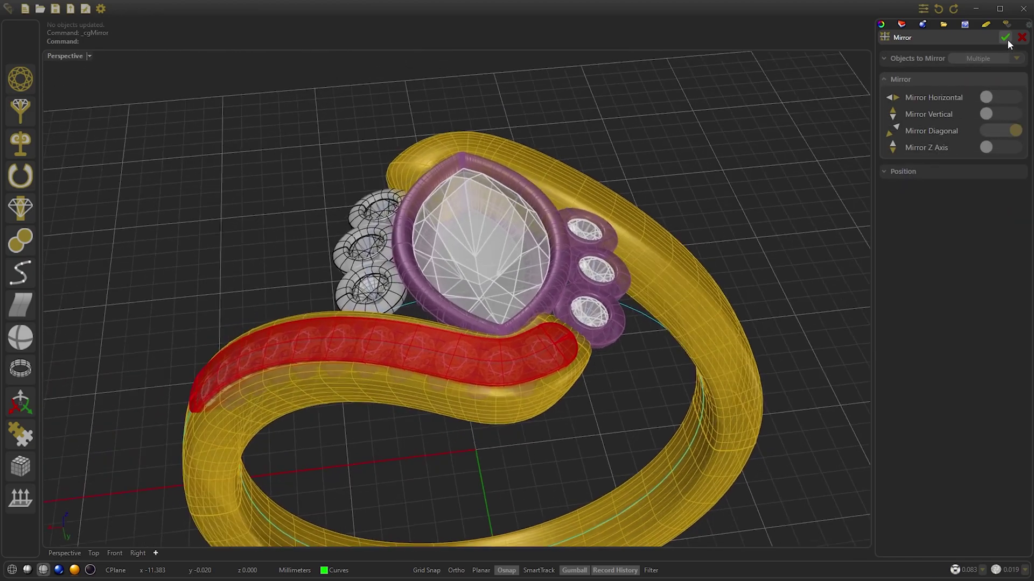
{"action": "left_click", "coordinate": [1005, 38]}
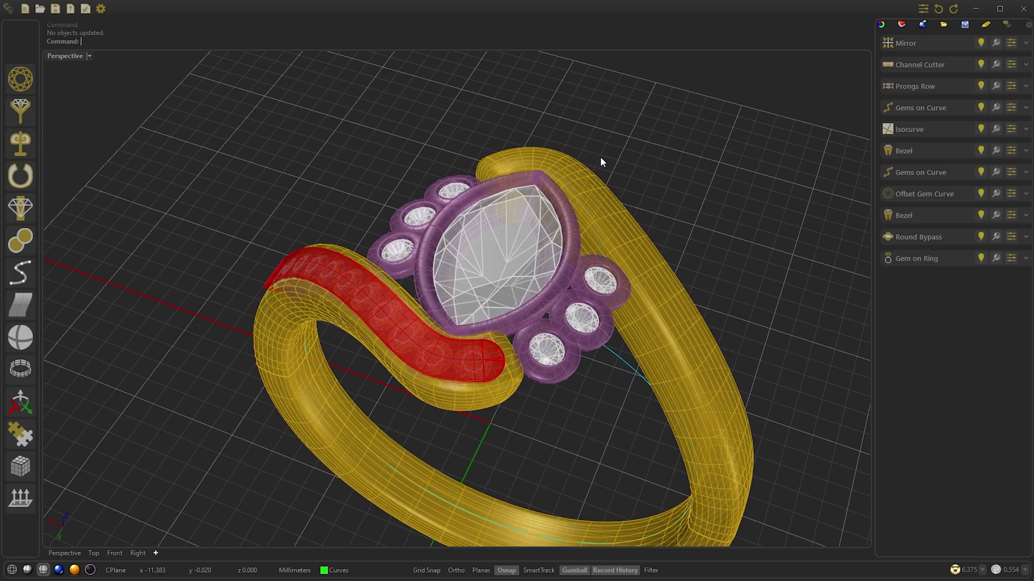
Mirror the channel cutter diagonally onto the opposite arm of the shank.
{"action": "right_click", "coordinate": [659, 153]}
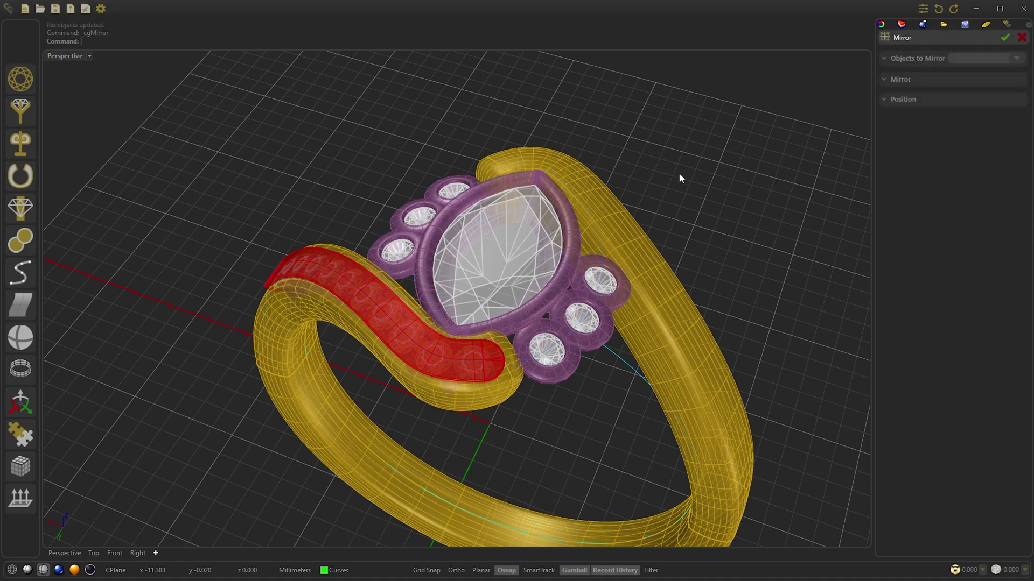
{"action": "left_click", "coordinate": [911, 59]}
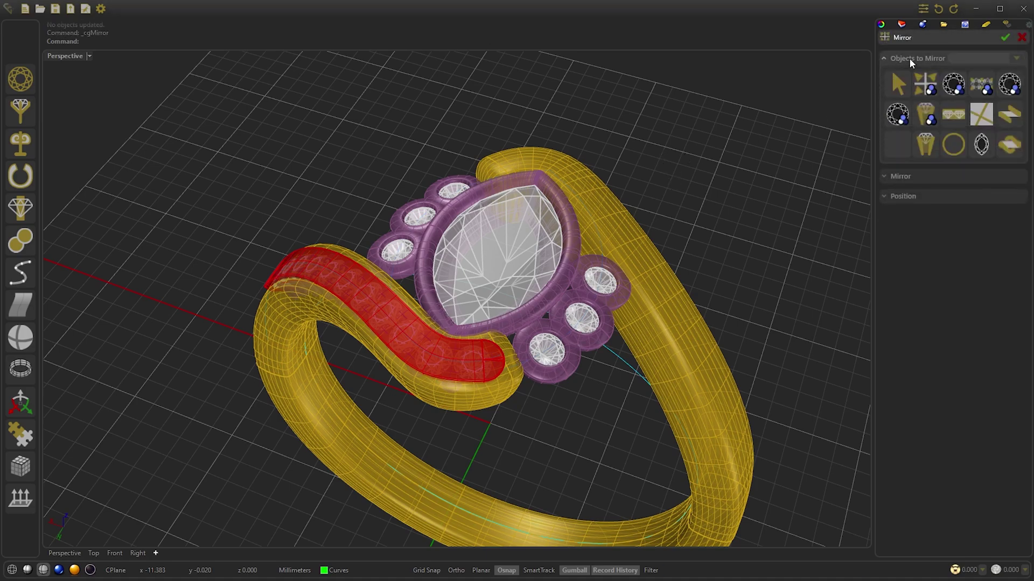
{"action": "left_click", "coordinate": [950, 115]}
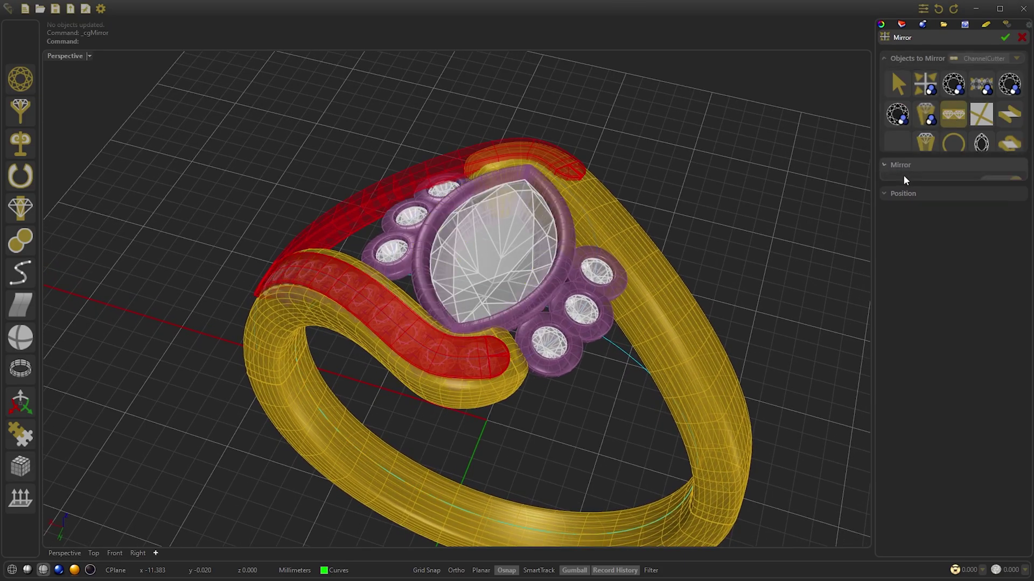
{"action": "left_click", "coordinate": [903, 175]}
{"action": "left_click", "coordinate": [1003, 97]}
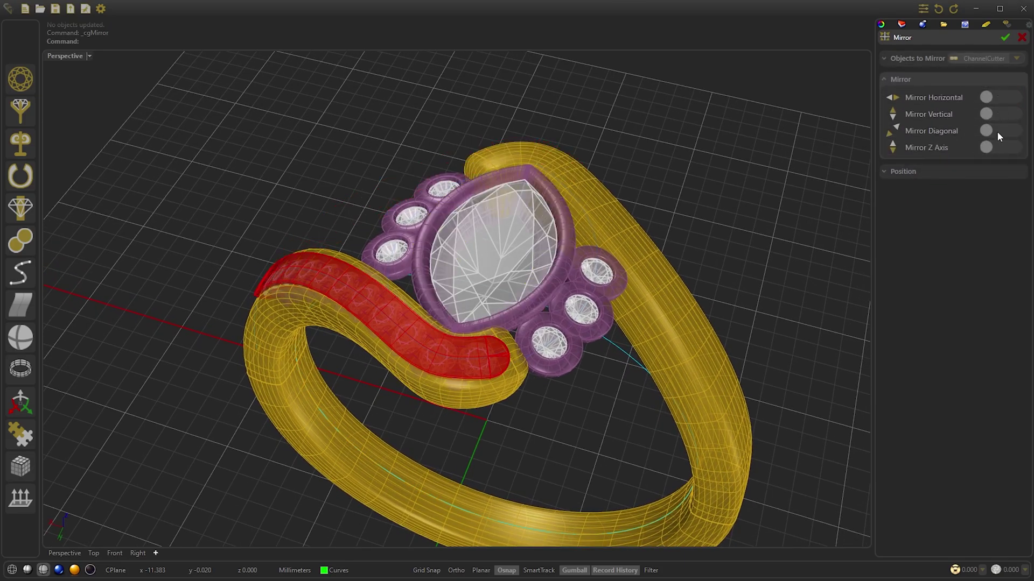
{"action": "left_click", "coordinate": [997, 131]}
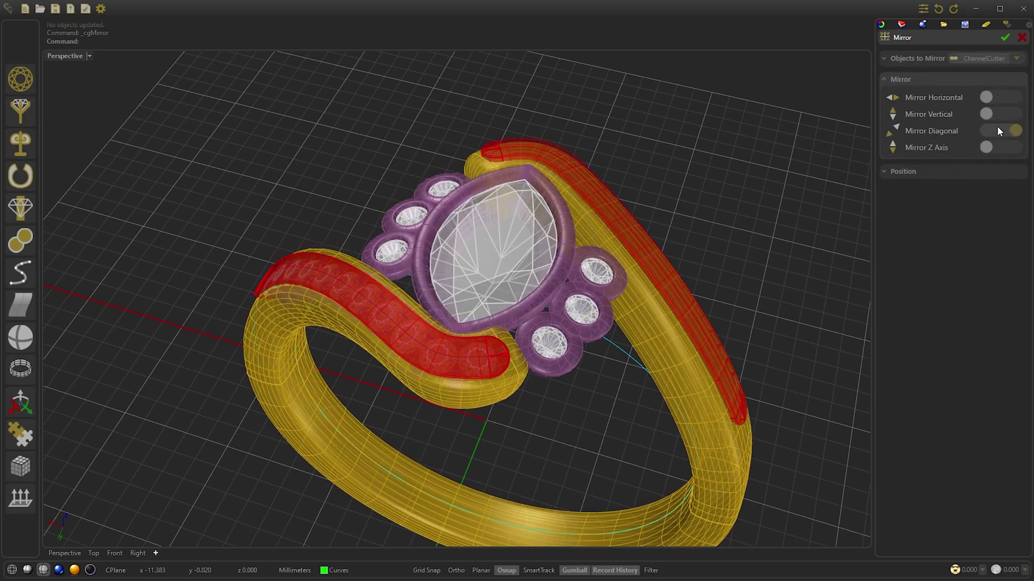
{"action": "left_click", "coordinate": [1004, 37]}
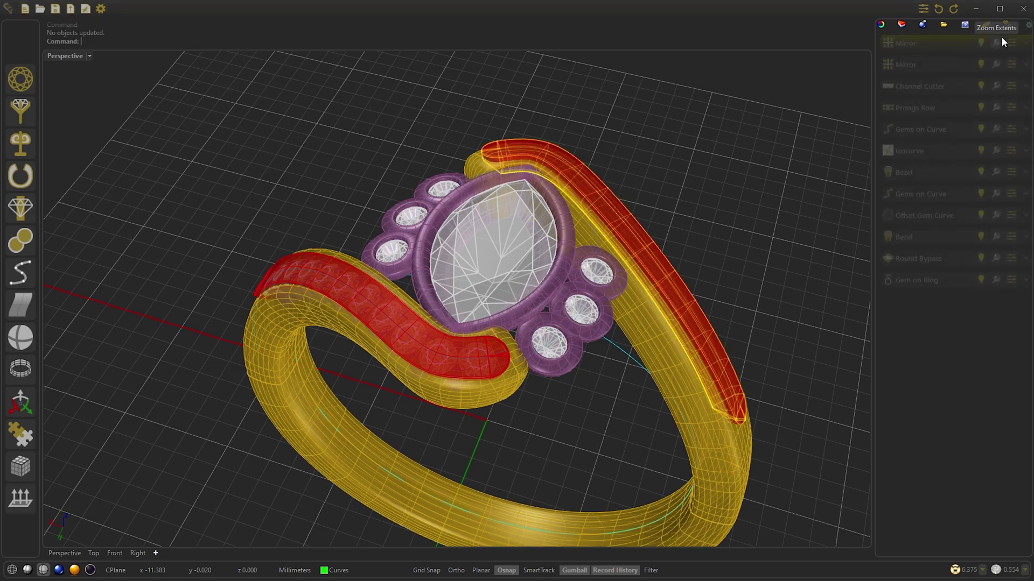
Mirror the shank's row of gems and its prongs row diagonally onto the opposite arm.
{"action": "right_click", "coordinate": [714, 148]}
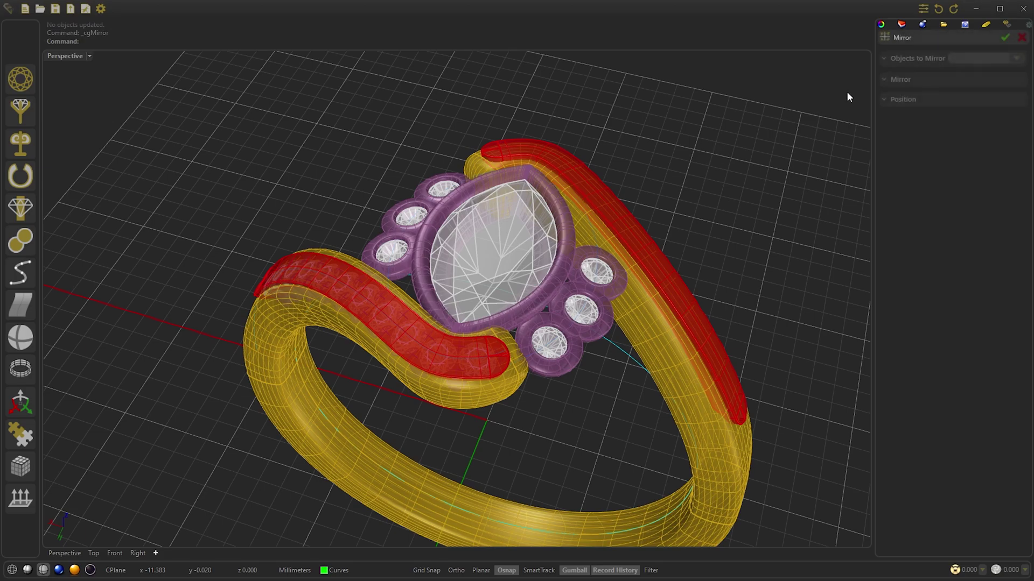
{"action": "left_click", "coordinate": [901, 58]}
{"action": "left_click", "coordinate": [932, 89]}
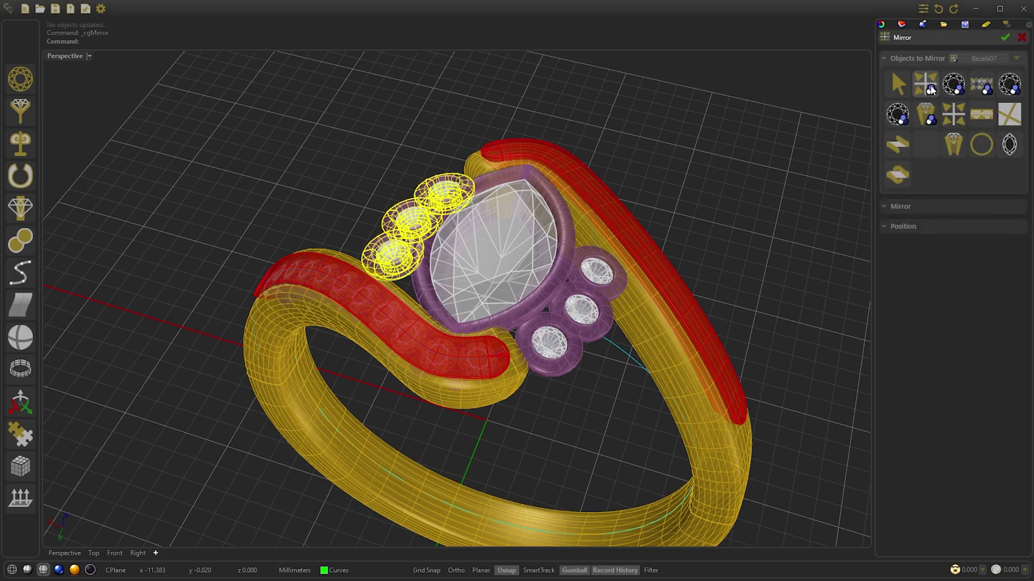
{"action": "left_click", "coordinate": [923, 113]}
{"action": "left_click", "coordinate": [980, 115]}
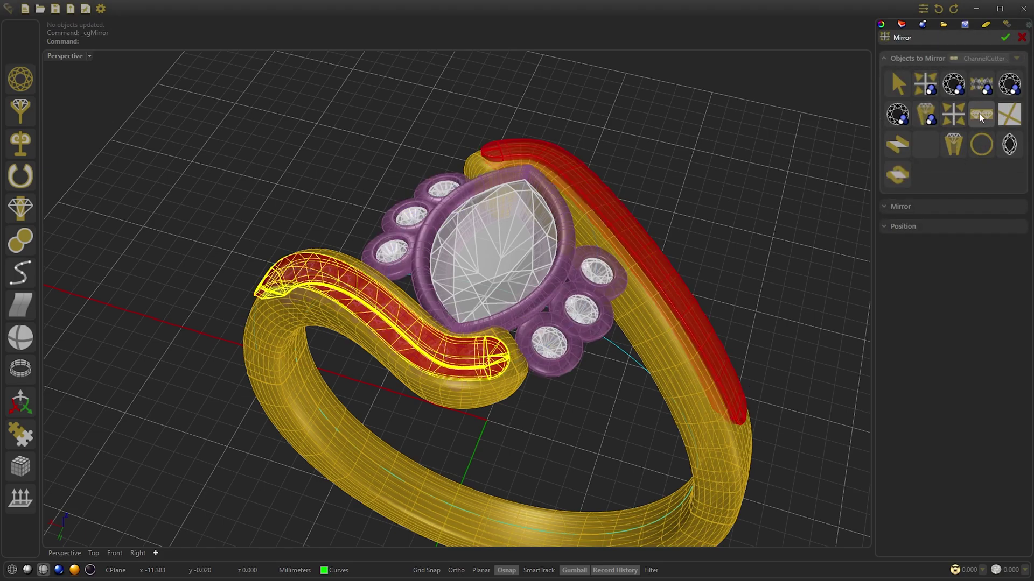
{"action": "left_click", "coordinate": [923, 143]}
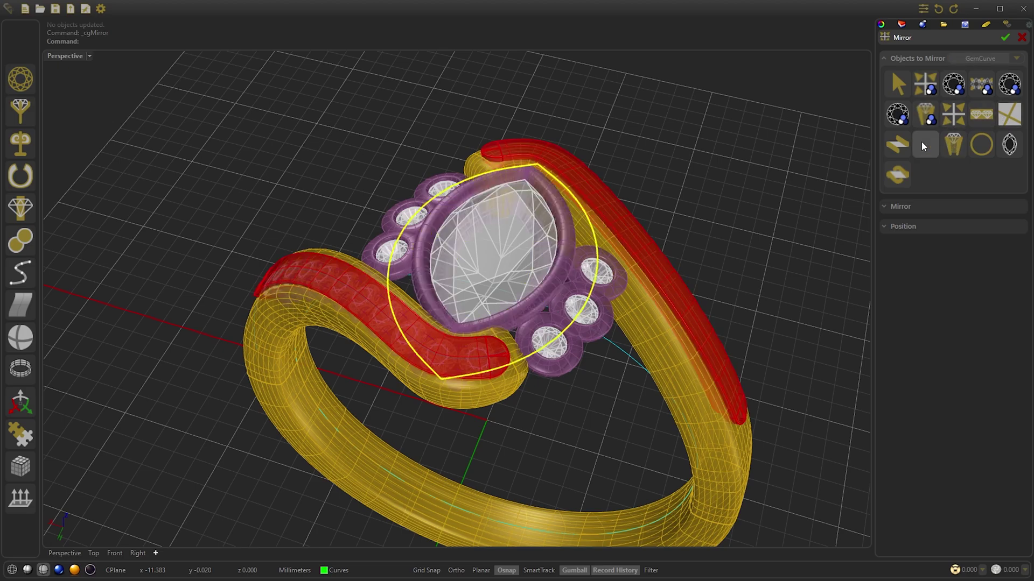
{"action": "left_click", "coordinate": [952, 84]}
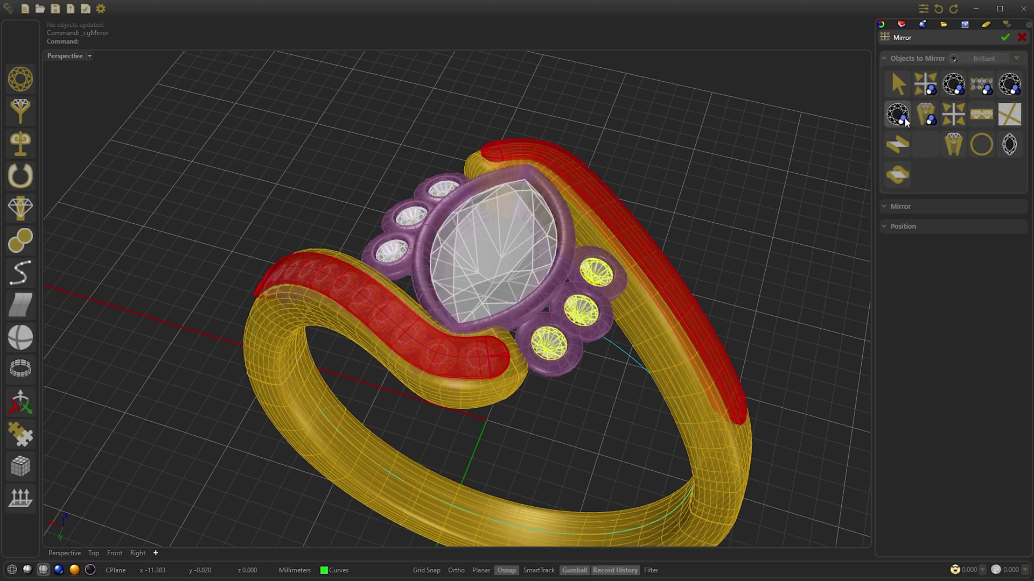
{"action": "left_click", "coordinate": [951, 84]}
{"action": "left_click", "coordinate": [951, 85]}
{"action": "left_click", "coordinate": [1012, 87]}
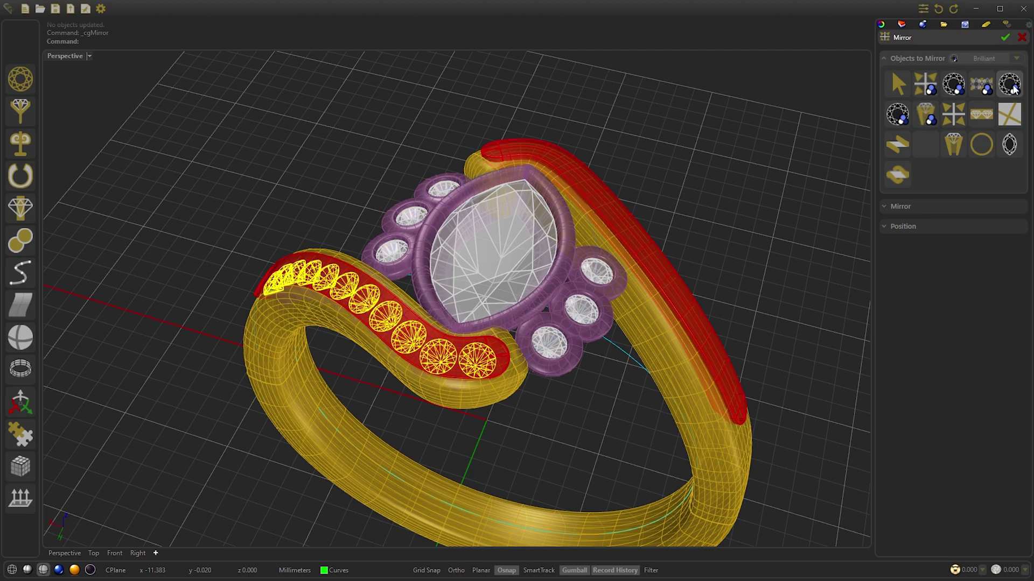
{"action": "left_click", "coordinate": [981, 85]}
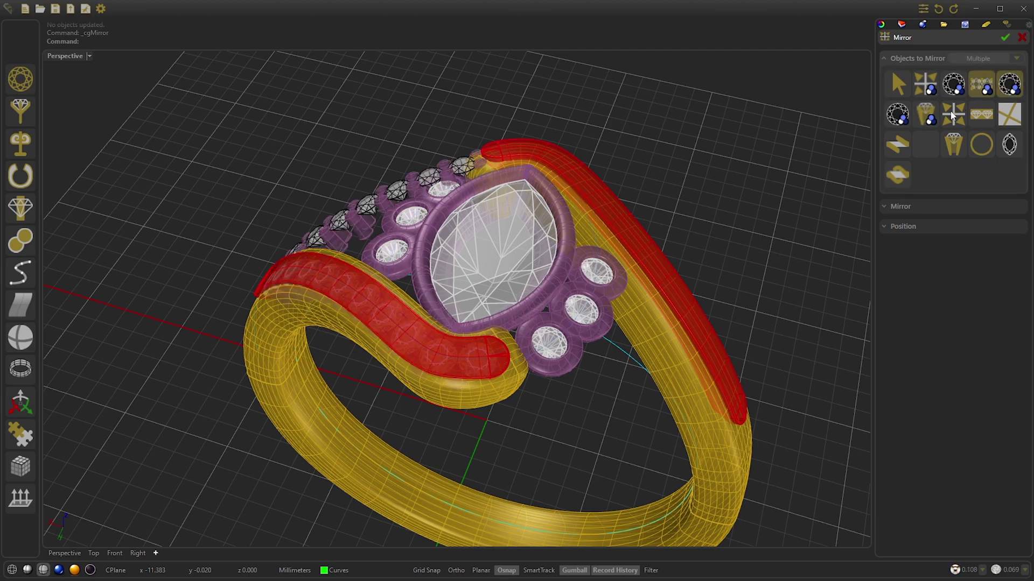
{"action": "left_click", "coordinate": [900, 207]}
{"action": "left_click", "coordinate": [1002, 98]}
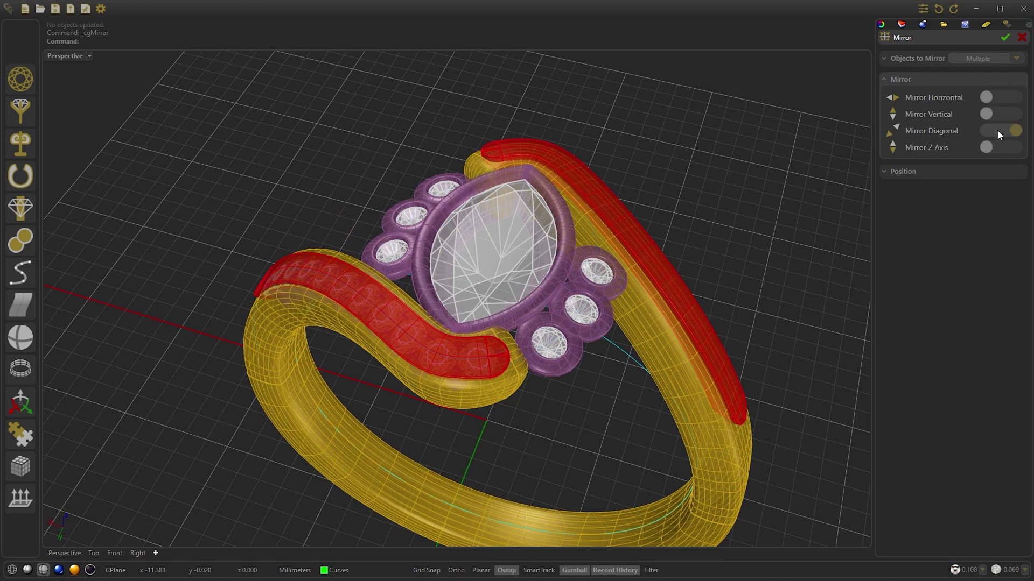
{"action": "left_click", "coordinate": [1007, 38]}
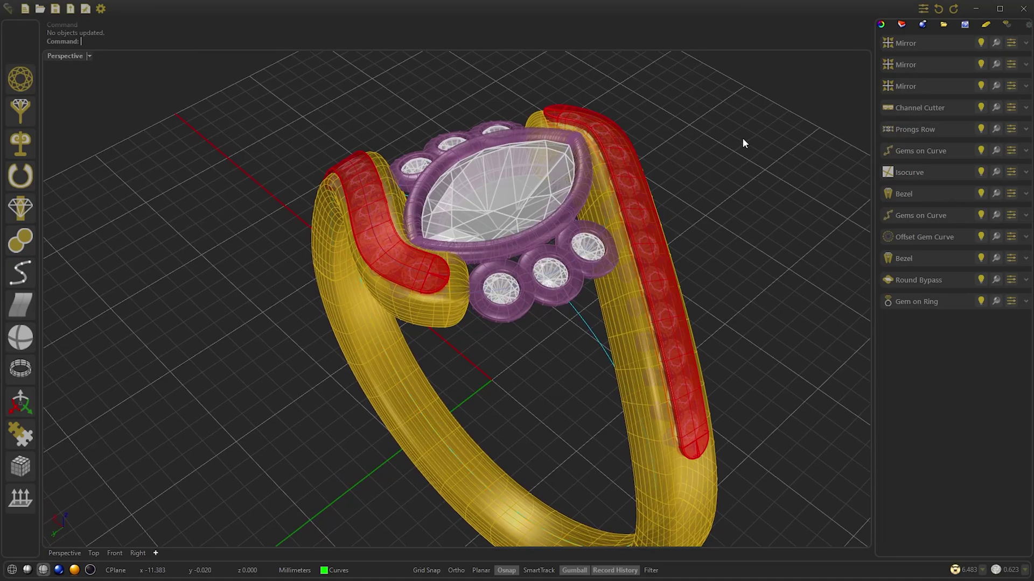
Subtract the channel cutter and its mirrored copy from the bypass shank with a Boolean Difference, and preview the ring in the rendered display.
{"action": "left_click", "coordinate": [31, 240]}
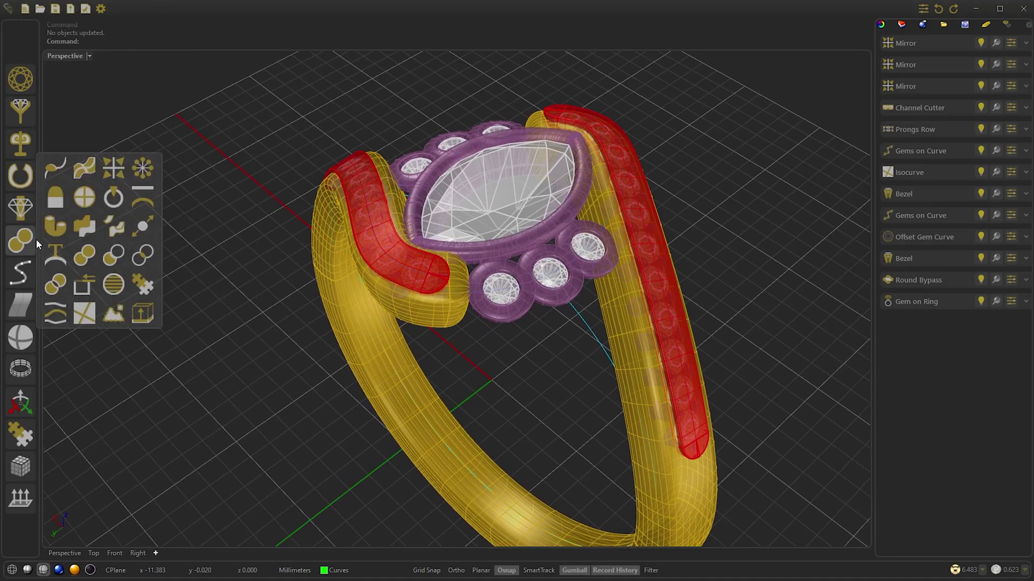
{"action": "left_click", "coordinate": [120, 252]}
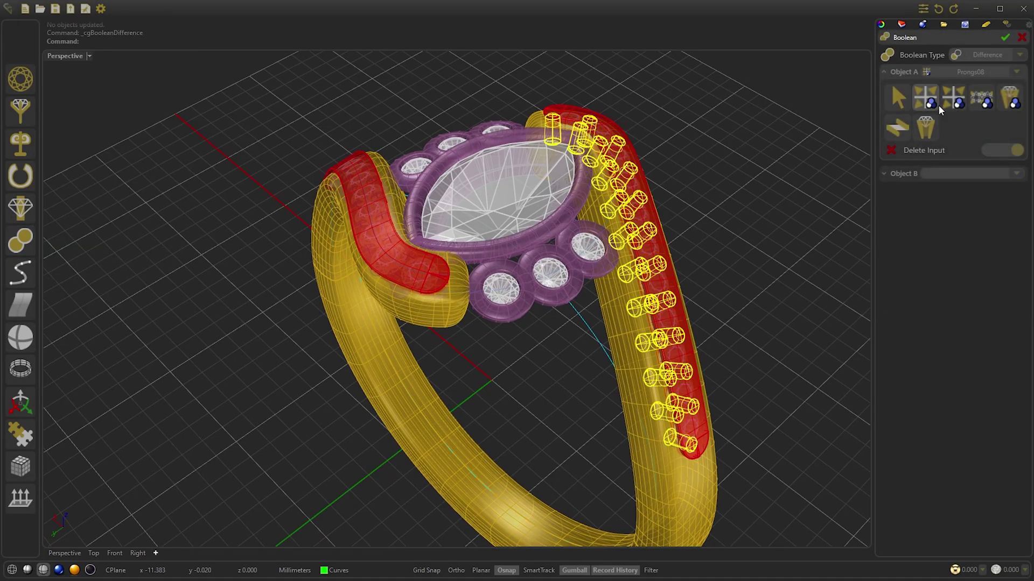
{"action": "left_click", "coordinate": [888, 129]}
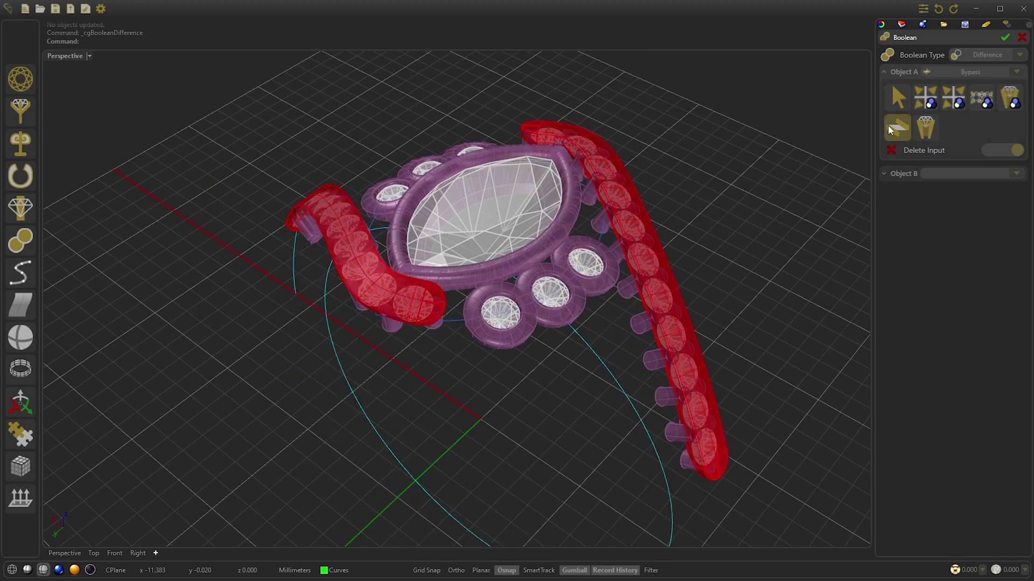
{"action": "left_click", "coordinate": [892, 174]}
{"action": "left_click", "coordinate": [925, 153]}
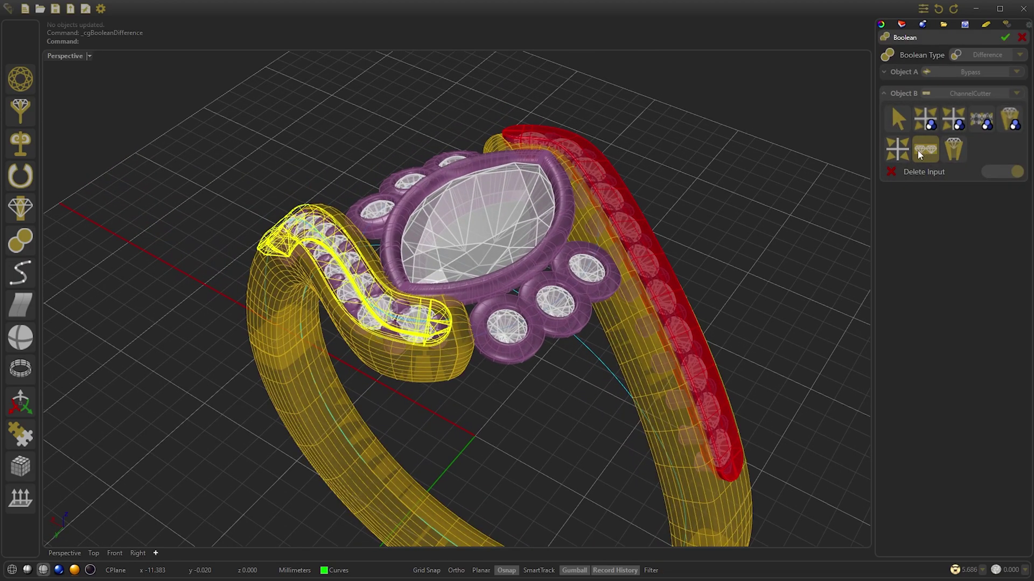
{"action": "left_click", "coordinate": [895, 151]}
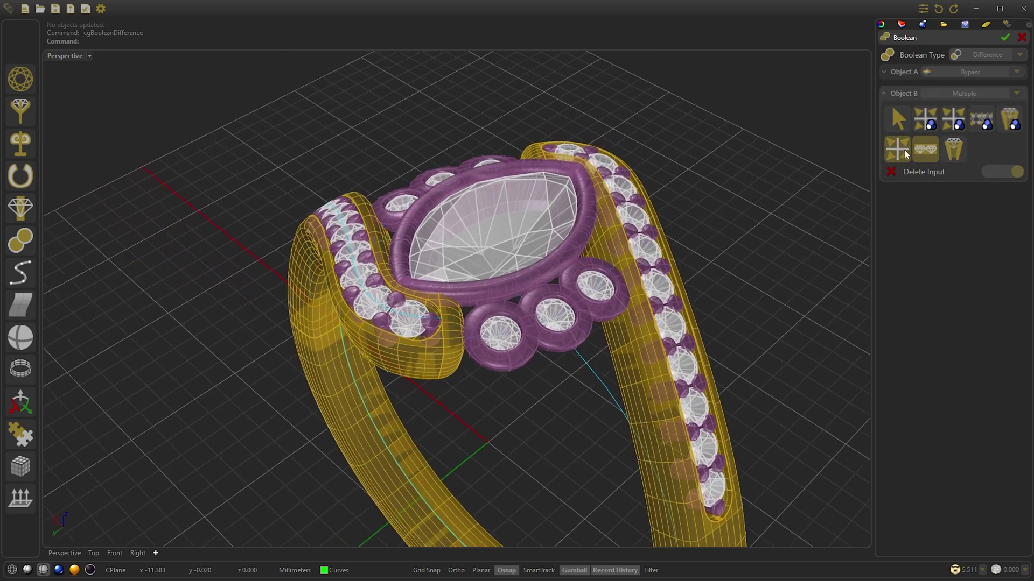
{"action": "left_click", "coordinate": [1005, 39]}
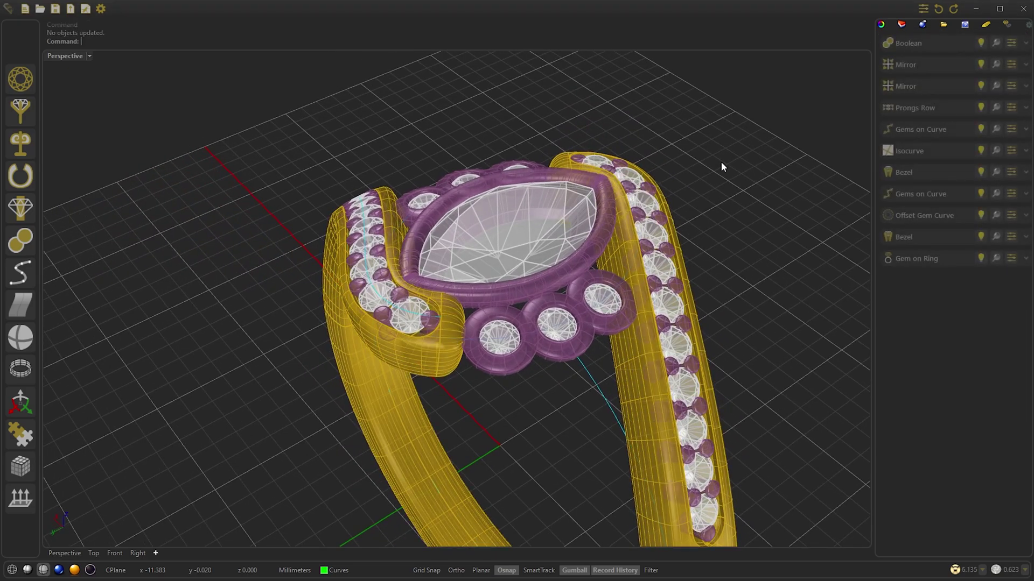
{"action": "left_click", "coordinate": [59, 570]}
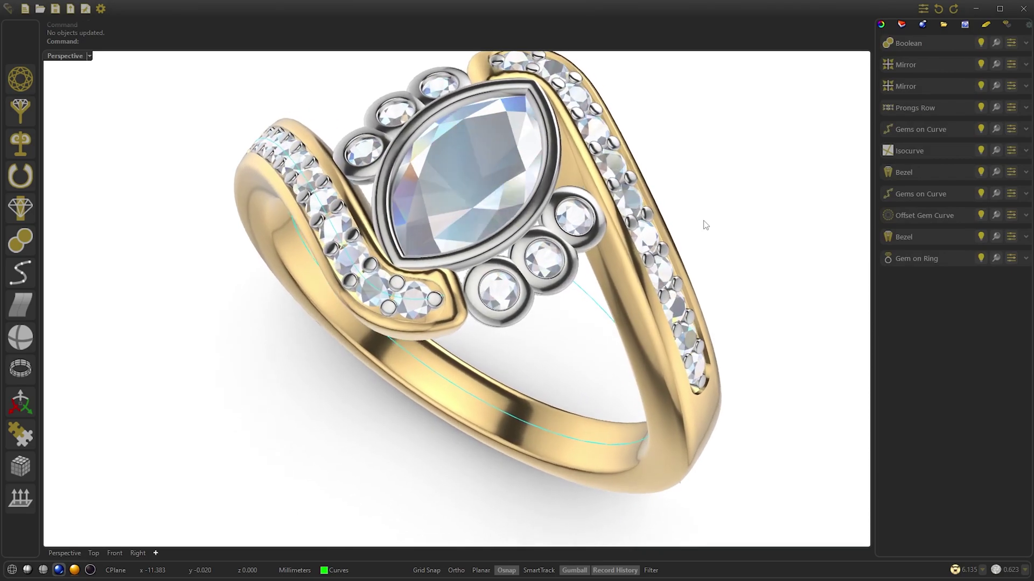
Return to the shaded display and assign Yellow Gold 18K to the marquise bezel and the side gems' bezels on both sides.
{"action": "left_click", "coordinate": [27, 570]}
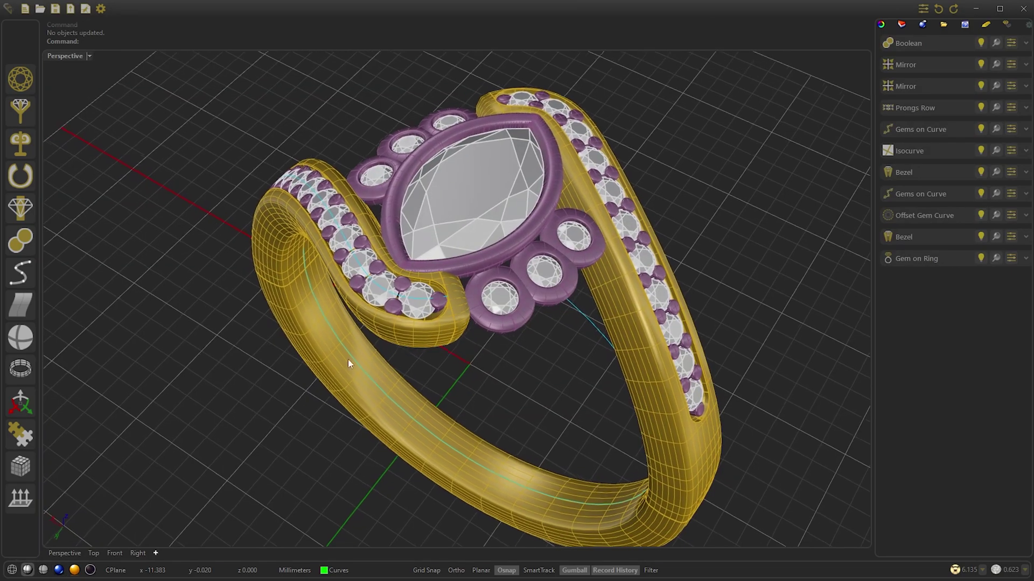
{"action": "left_click", "coordinate": [482, 270]}
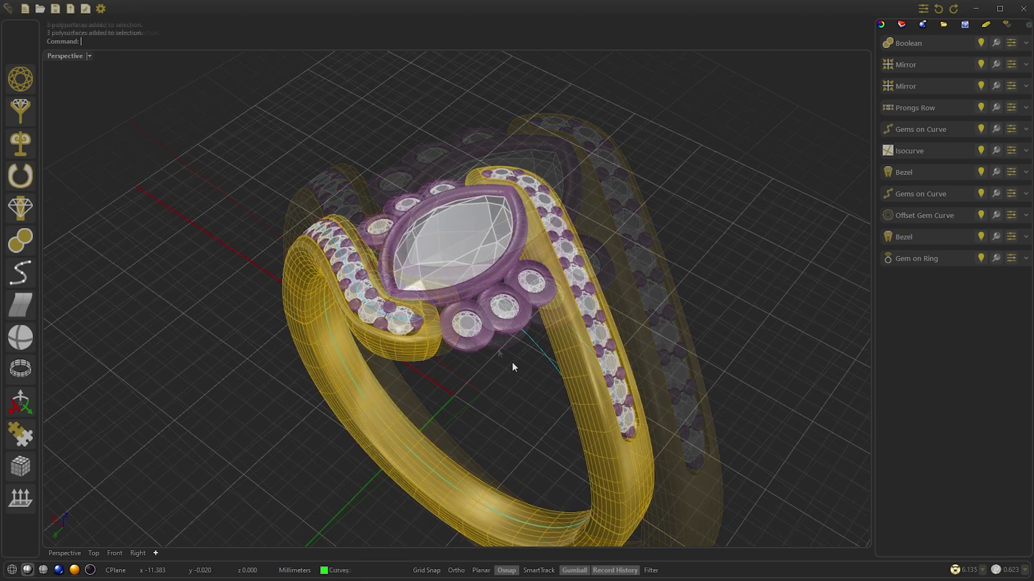
{"action": "left_click", "coordinate": [503, 334]}
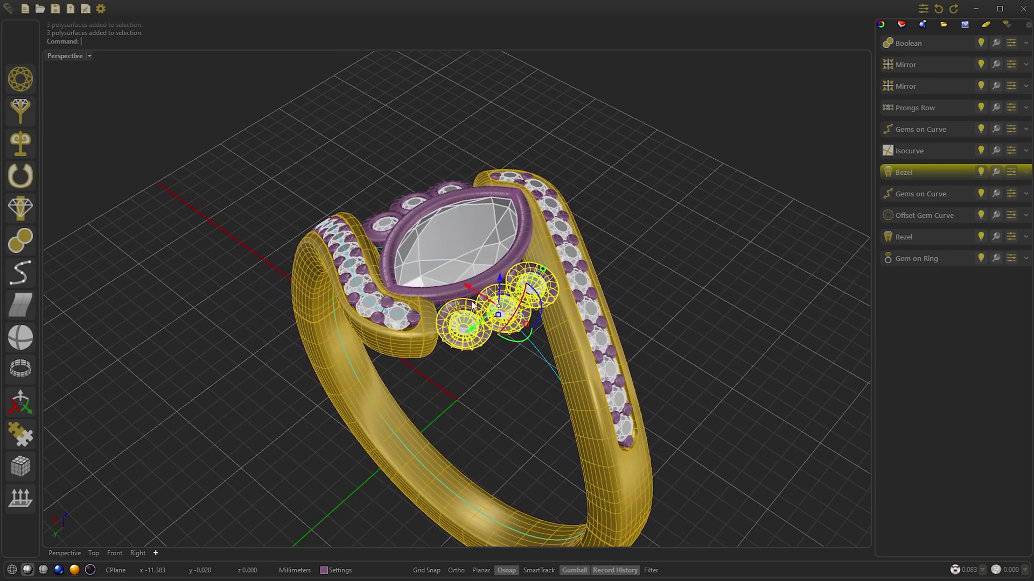
{"action": "left_click", "coordinate": [384, 246], "text": "shift"}
{"action": "left_click", "coordinate": [380, 241], "text": "shift"}
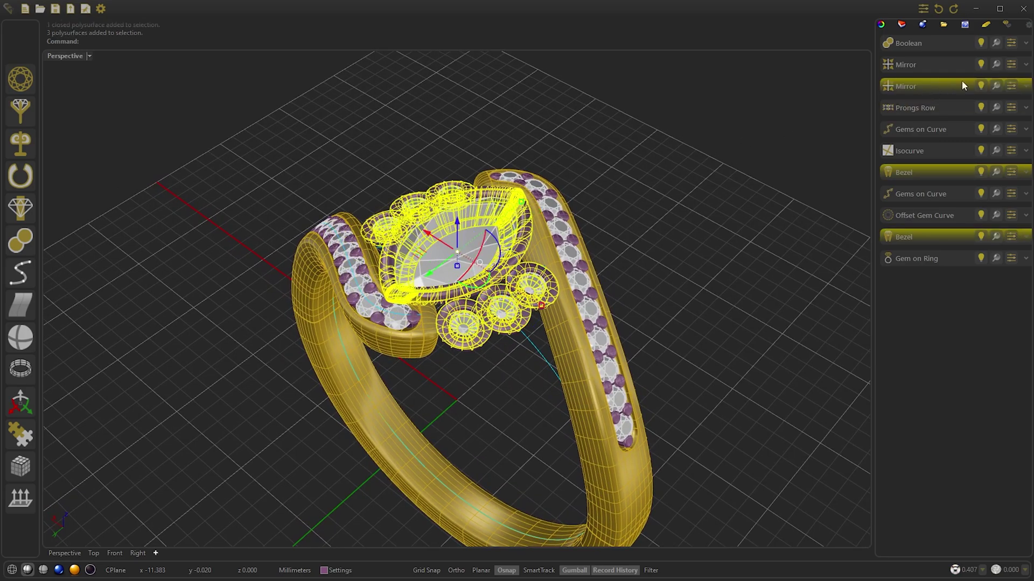
{"action": "left_click", "coordinate": [987, 26]}
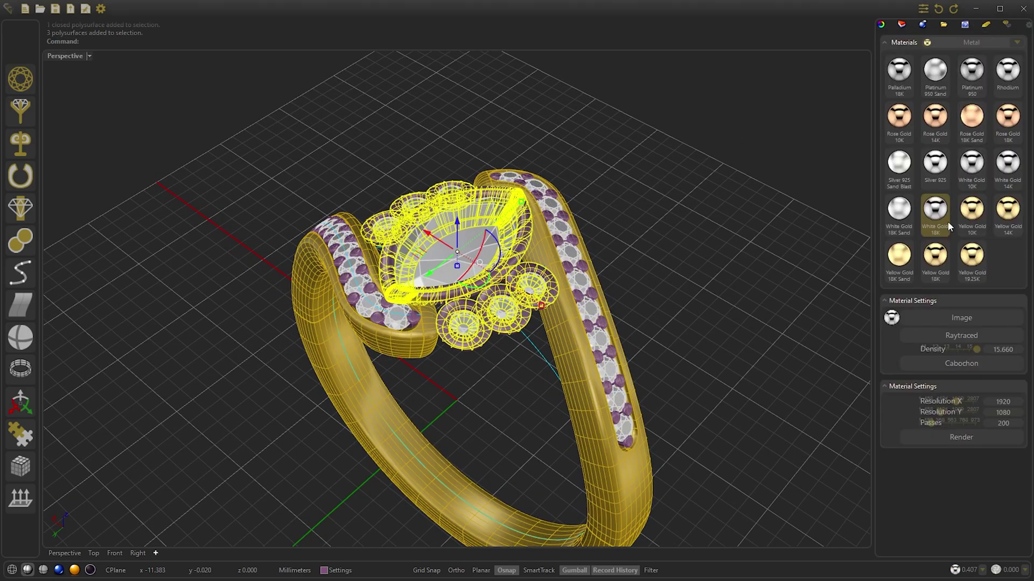
{"action": "left_click", "coordinate": [936, 256]}
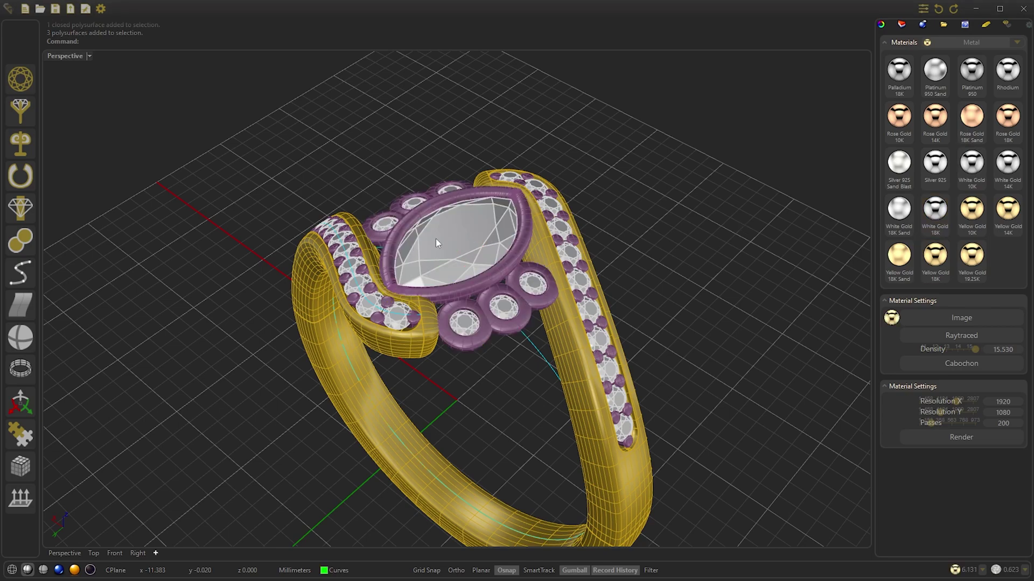
Assign the Emerald material to the marquise center gem and show the ring in the rendered display.
{"action": "left_click", "coordinate": [435, 243]}
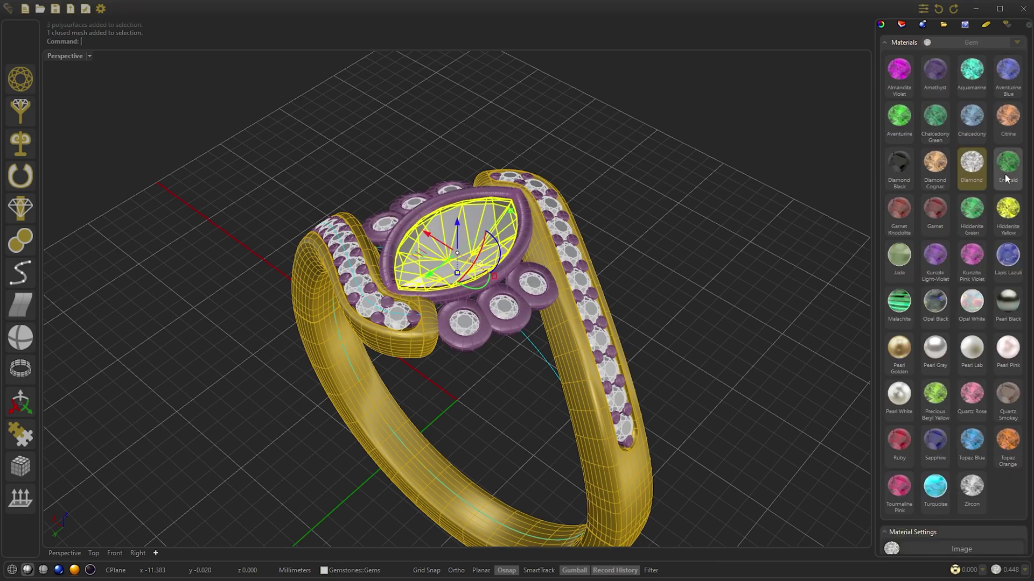
{"action": "left_click", "coordinate": [1007, 167]}
{"action": "left_click", "coordinate": [707, 160]}
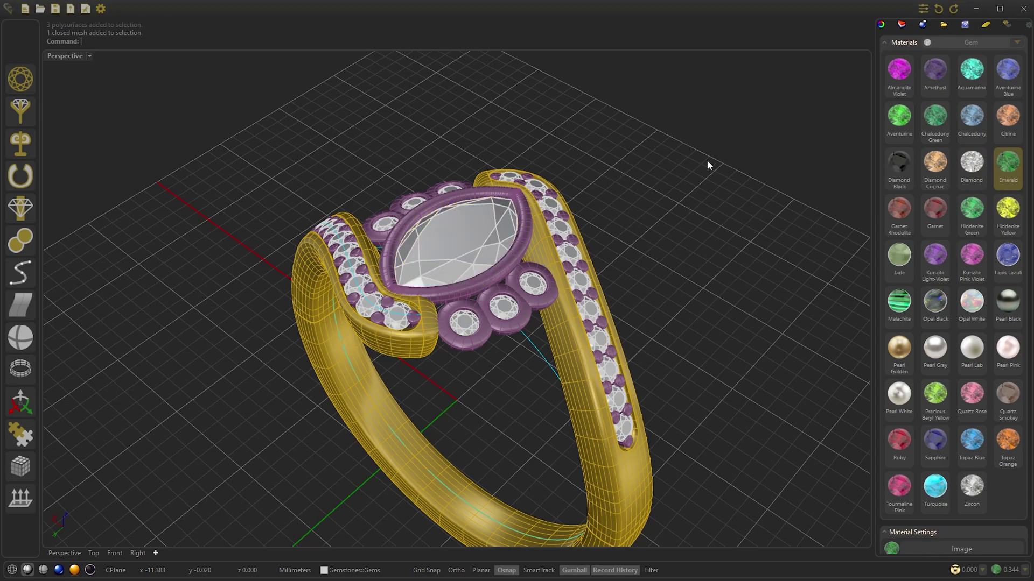
{"action": "right_click_drag", "start_coordinate": [706, 157], "coordinate": [685, 172]}
{"action": "left_click", "coordinate": [58, 570]}
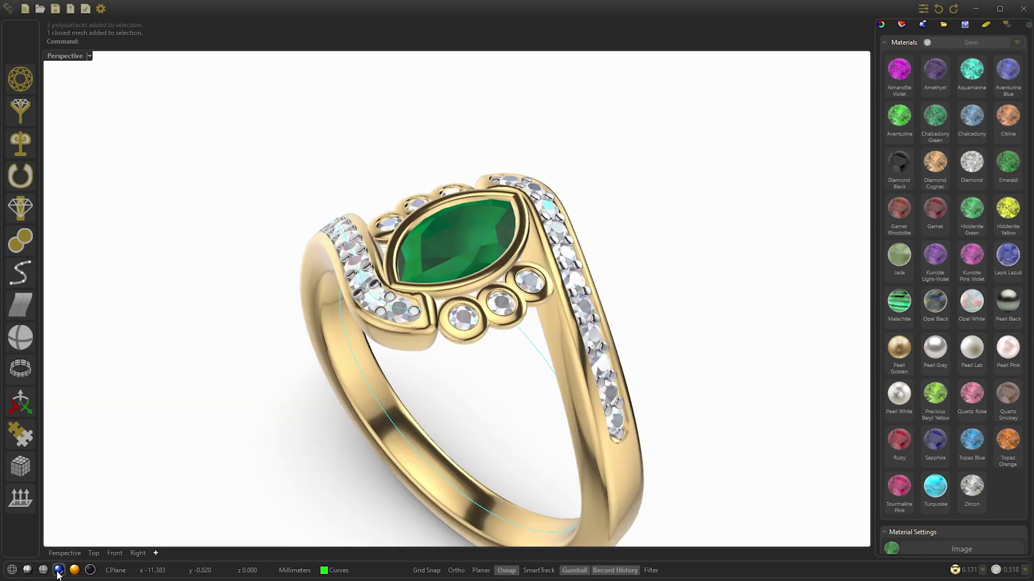